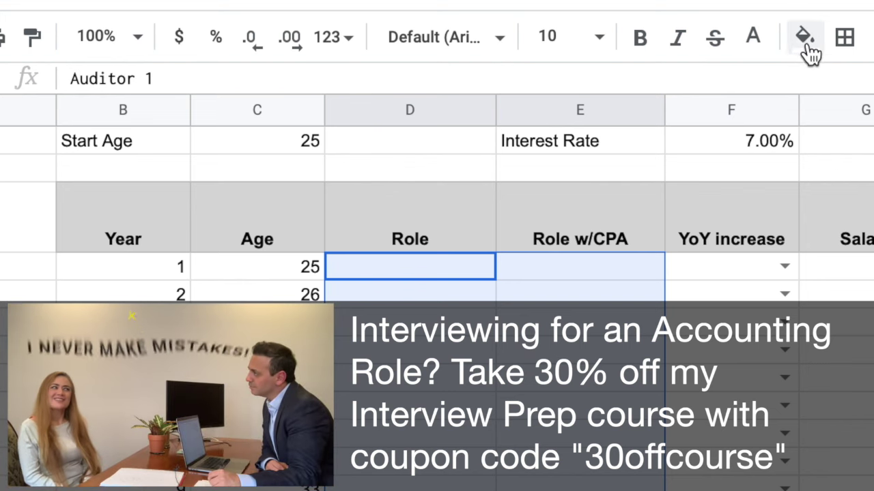
- Change the font colour of the entries in the Role and Role w/CPA columns to black
click(753, 43)
click(764, 148)
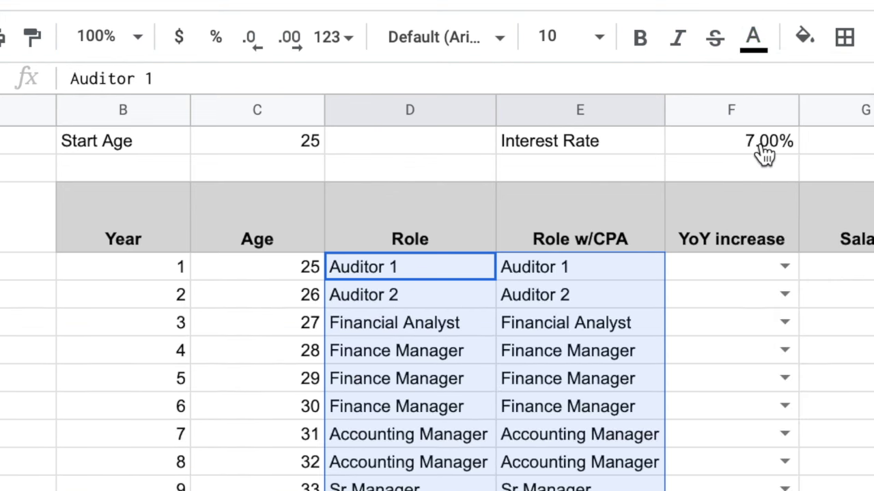
click(538, 379)
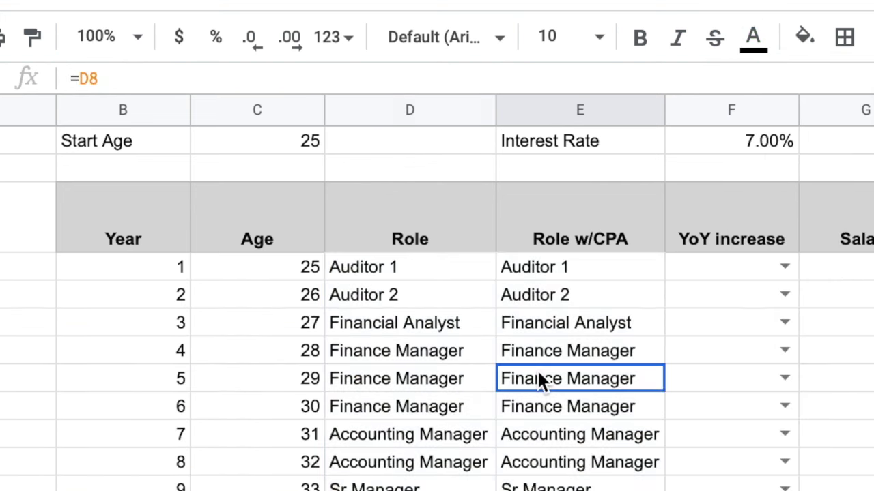
- Compare the career progression in the Role and Role w/CPA columns, from age 25 through the mid-forties
click(422, 273)
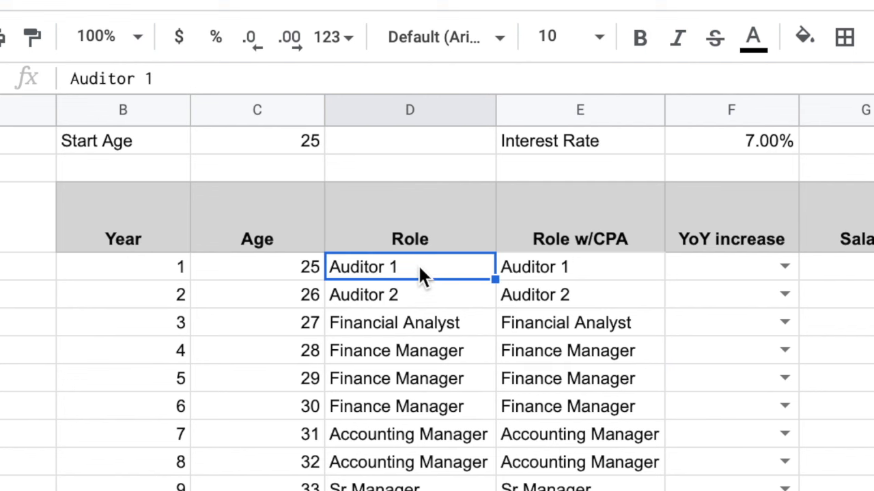
click(433, 301)
click(452, 326)
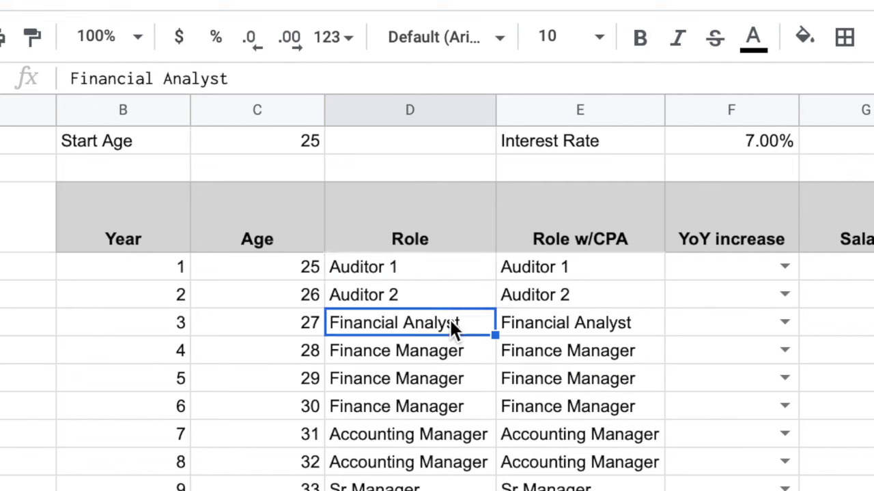
click(451, 345)
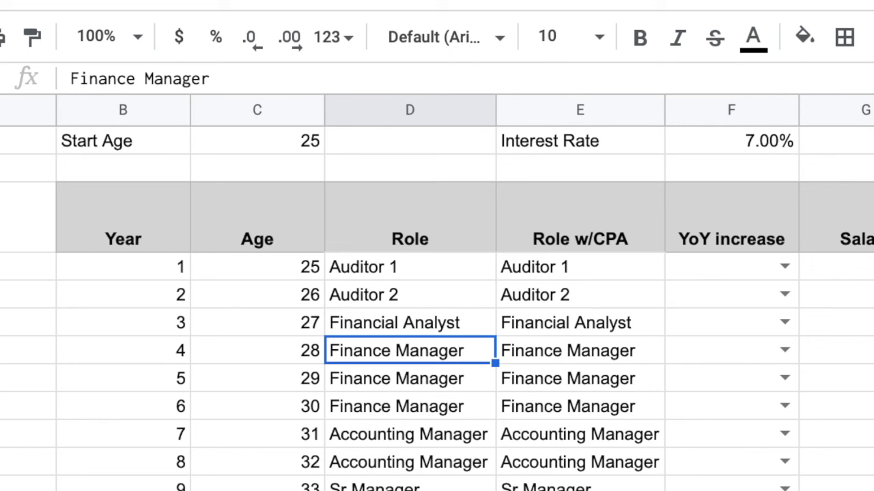
click(410, 490)
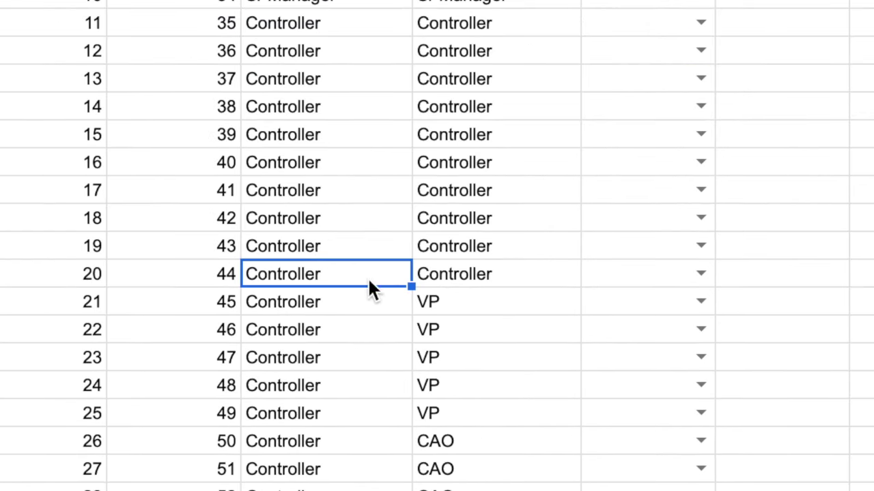
click(462, 283)
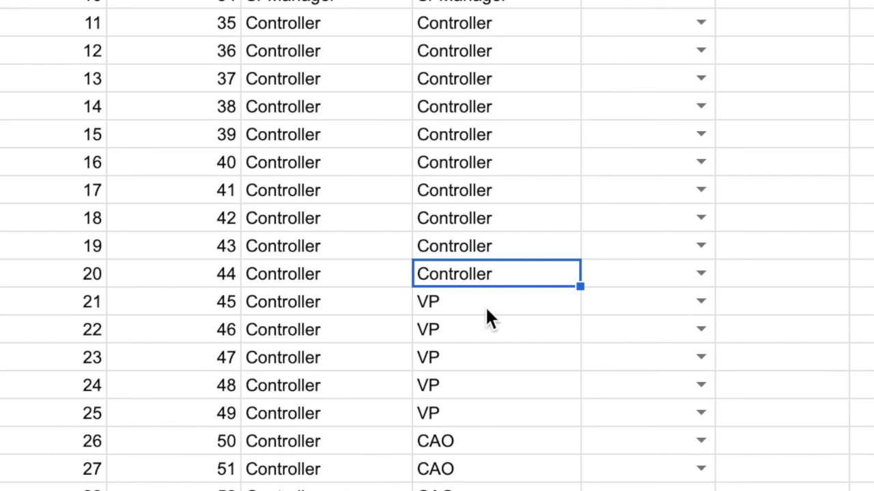
click(456, 311)
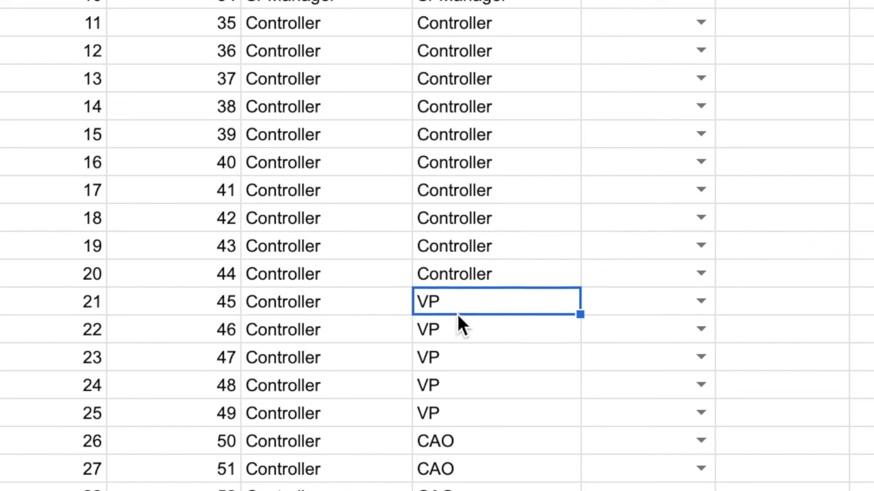
click(462, 332)
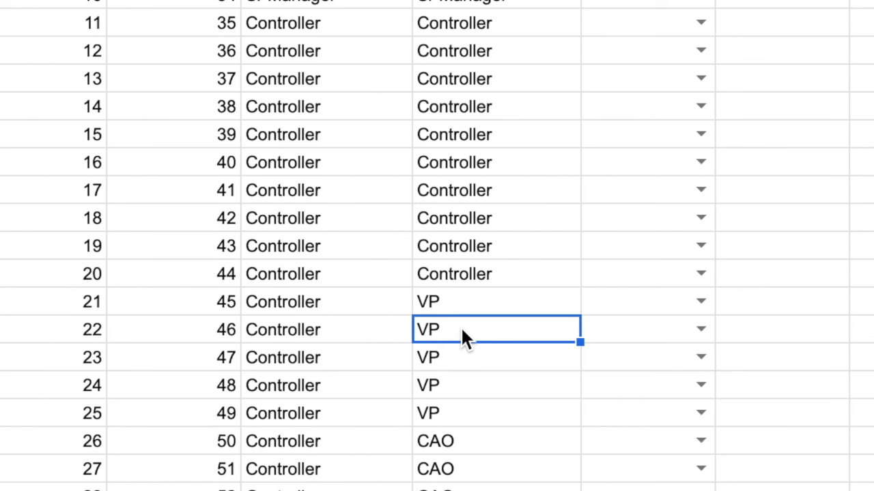
click(469, 303)
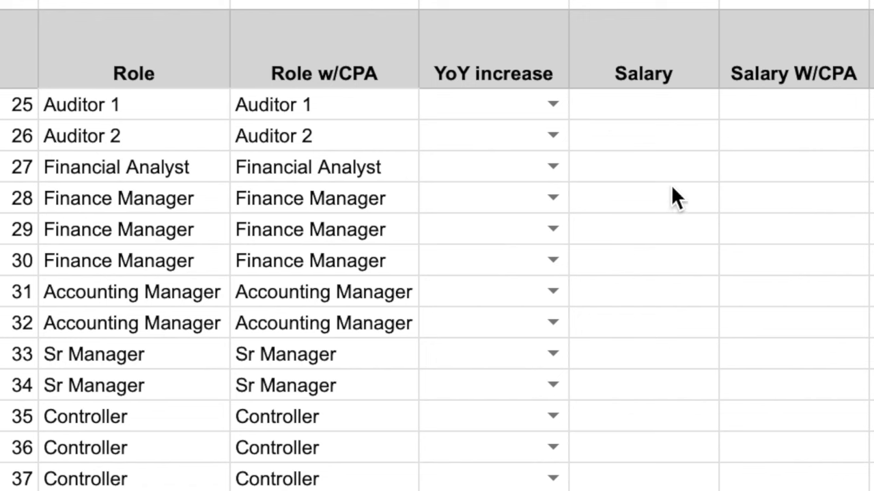
- Enter 50000 as the Salary for the age 25 Auditor 1 row
click(645, 109)
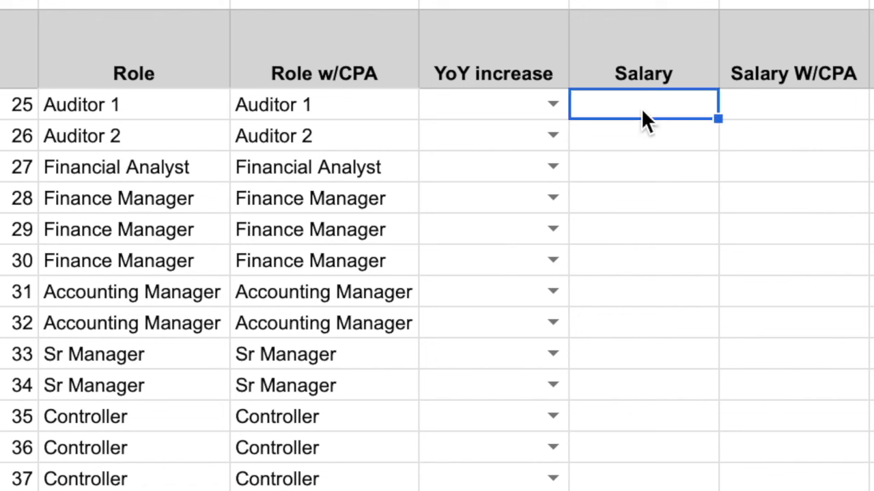
text(50000)
key(Return)
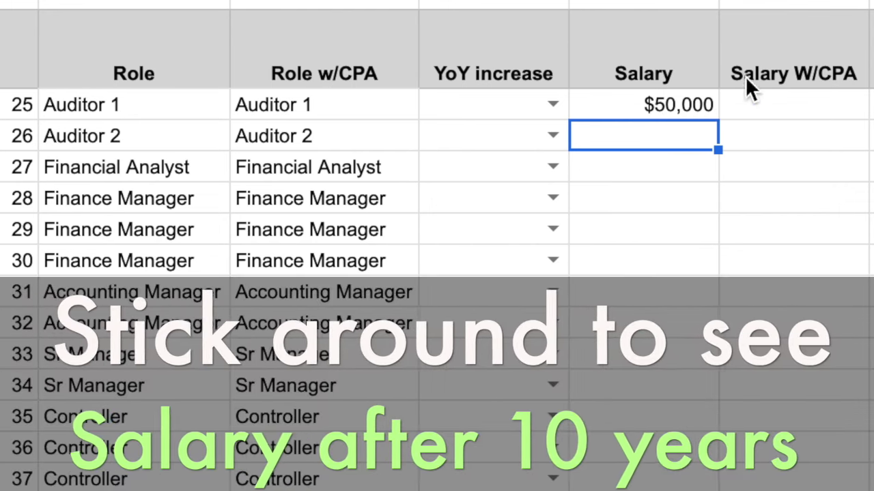
- Enter =G4*1.1 as the Salary W/CPA for age 25 and fill the formula down the column
click(799, 106)
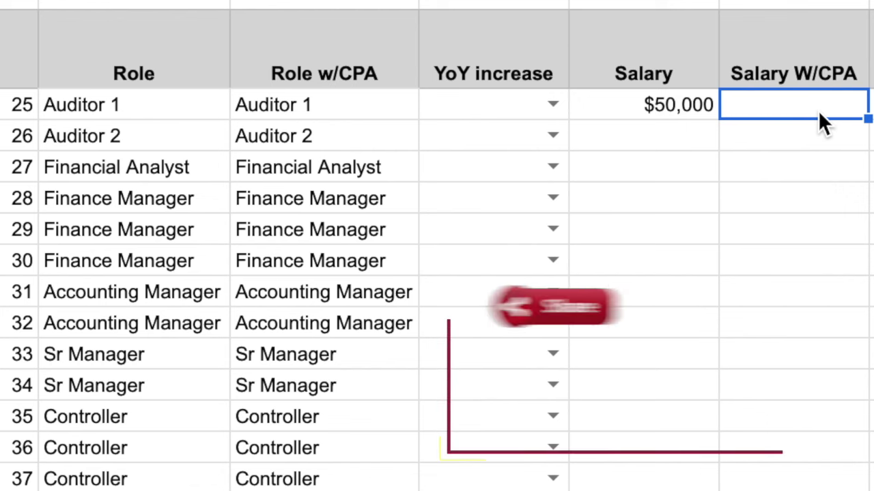
click(785, 176)
click(784, 122)
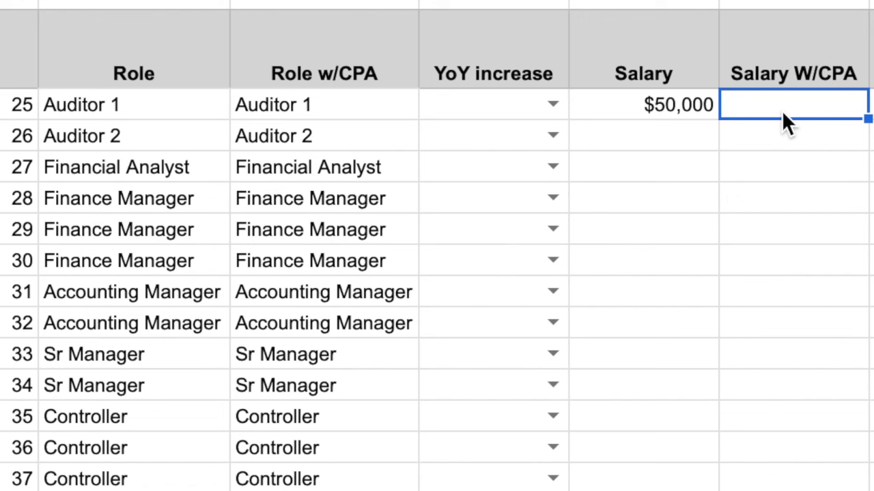
text(=)
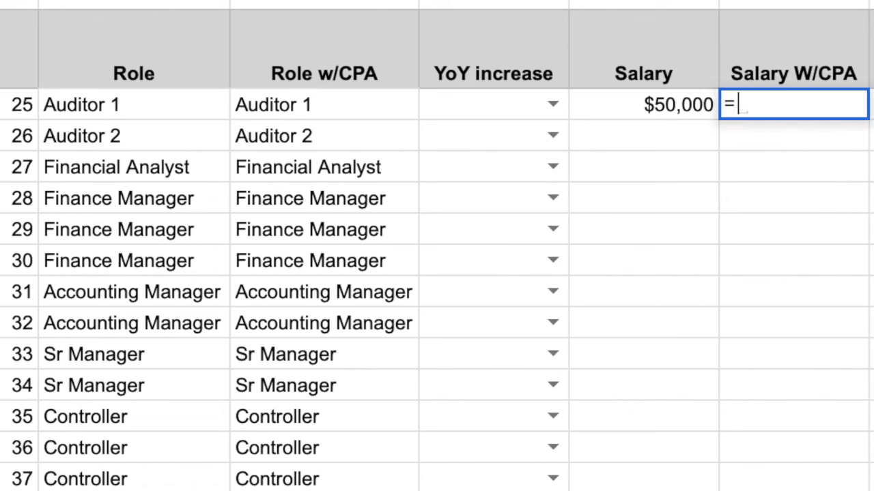
click(672, 104)
text(*1.1)
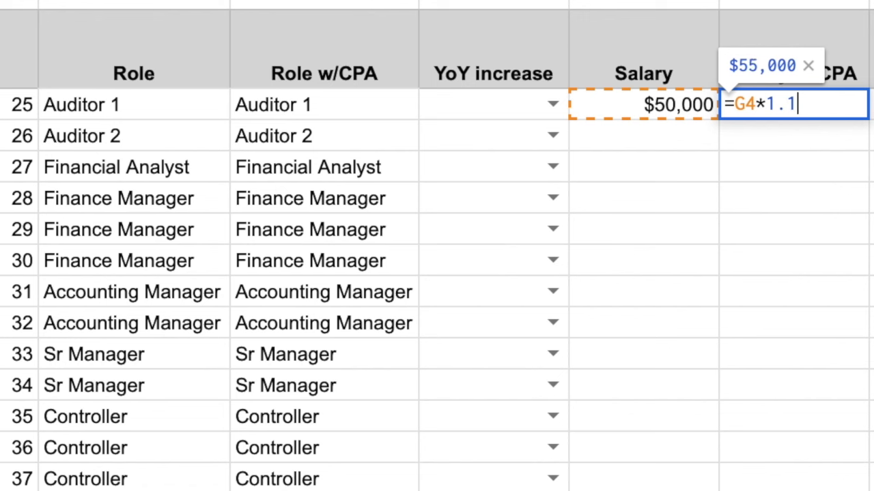
key(Return)
click(807, 103)
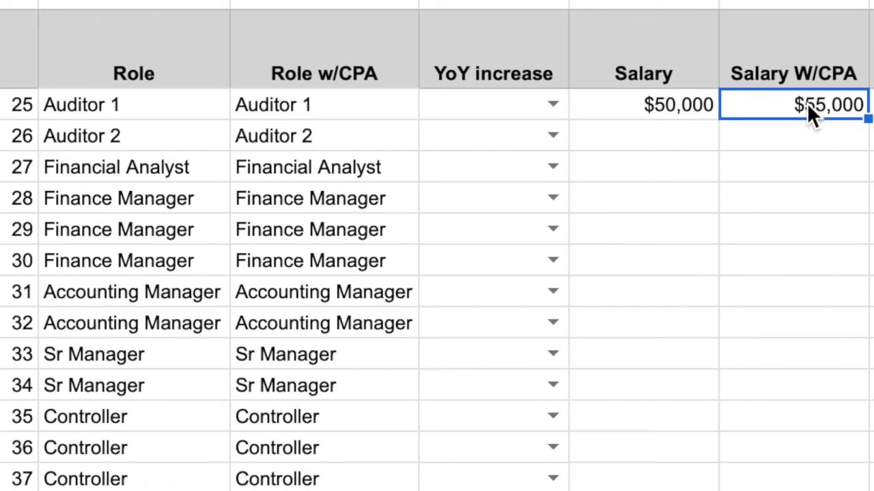
drag(867, 120, 827, 490)
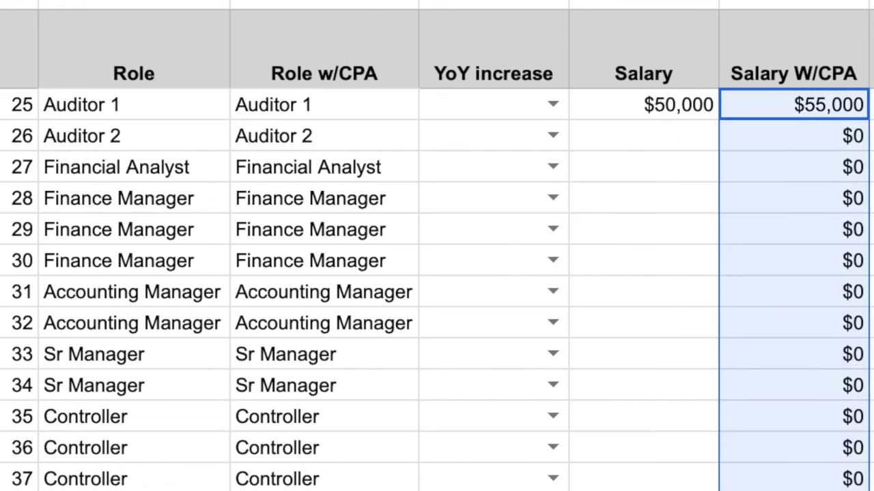
- Choose 3% as the YoY increase for age 25 and copy it down the rest of the column
click(672, 179)
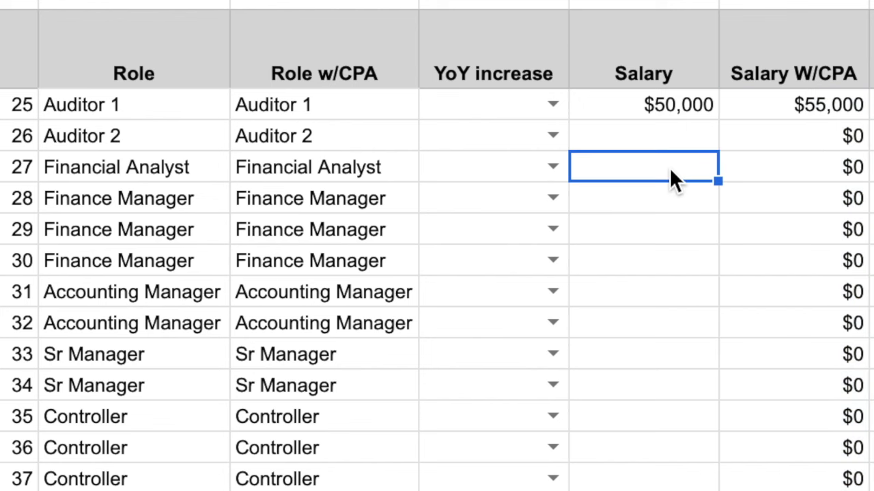
click(648, 134)
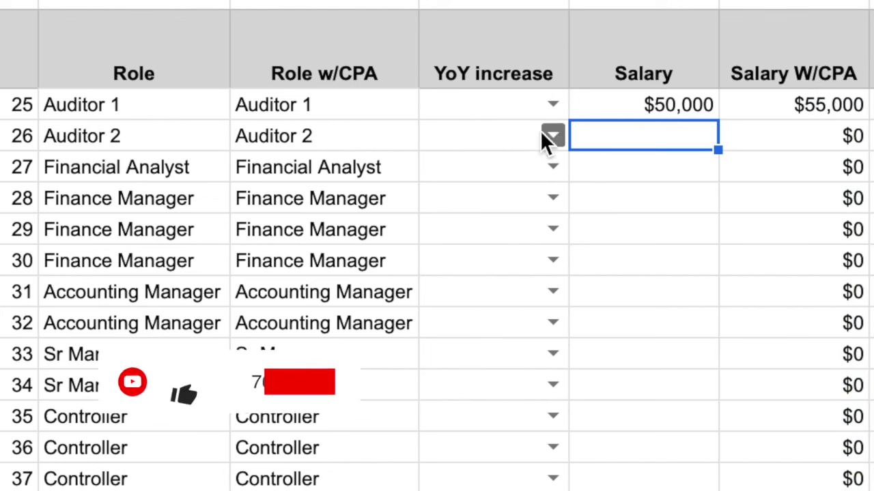
click(550, 106)
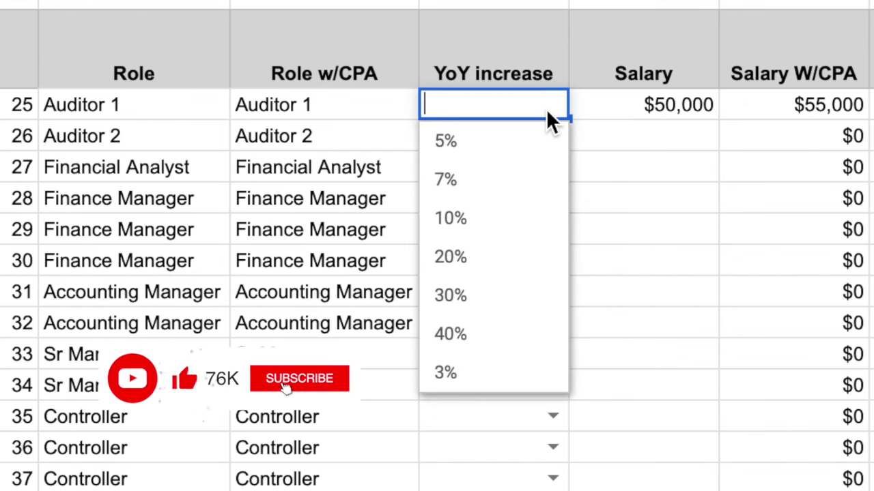
click(485, 376)
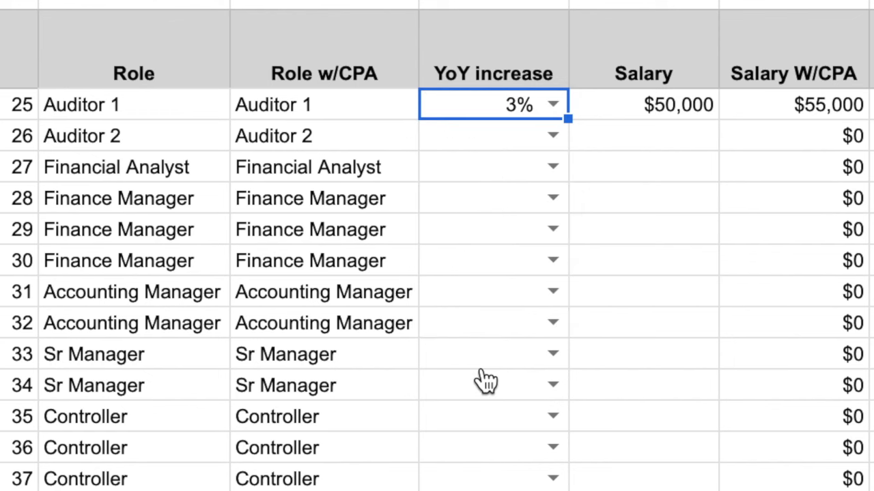
click(575, 192)
click(511, 112)
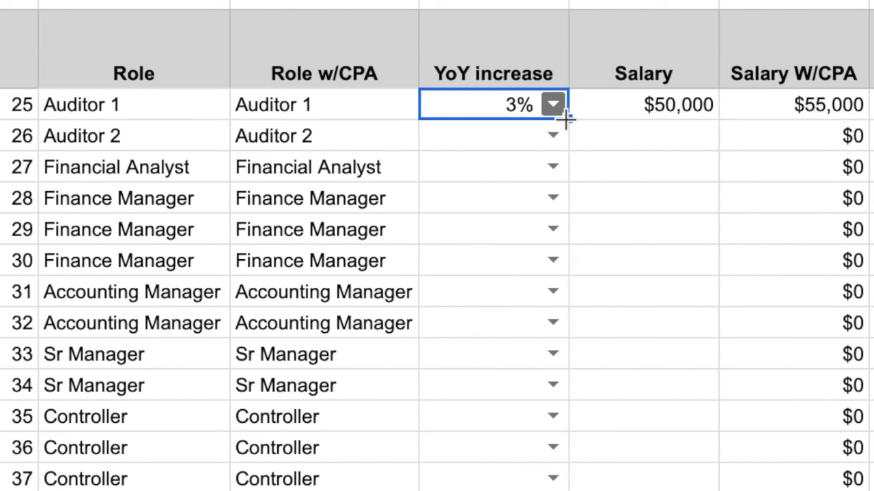
drag(567, 119, 518, 488)
click(520, 166)
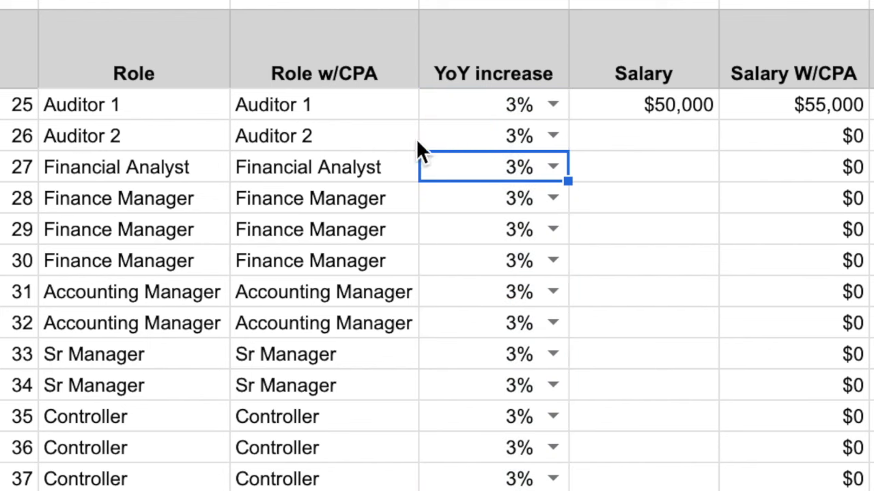
click(334, 174)
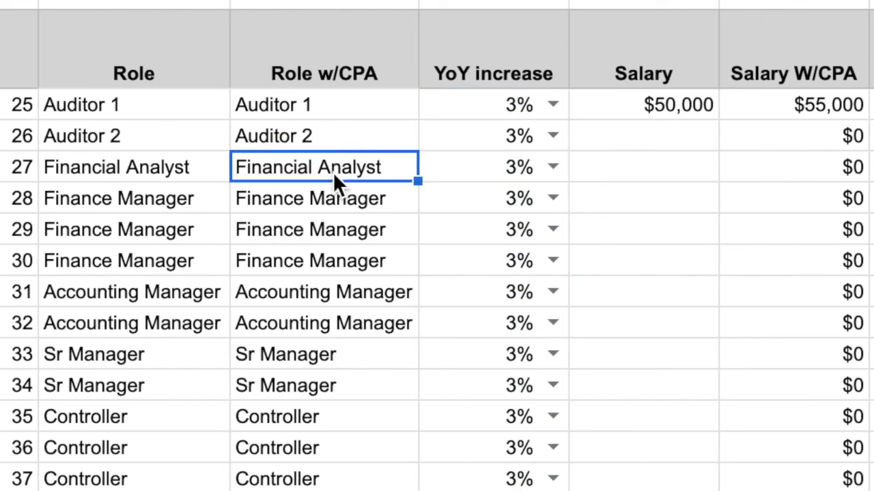
click(351, 271)
click(354, 315)
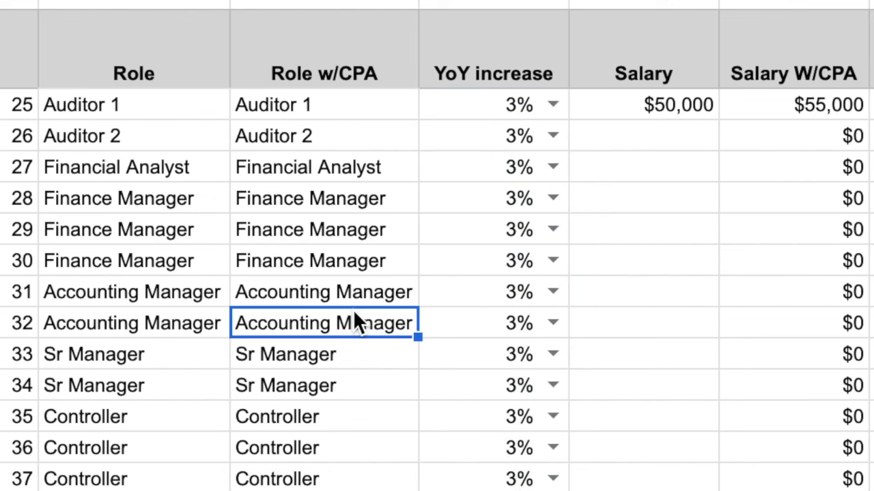
click(355, 269)
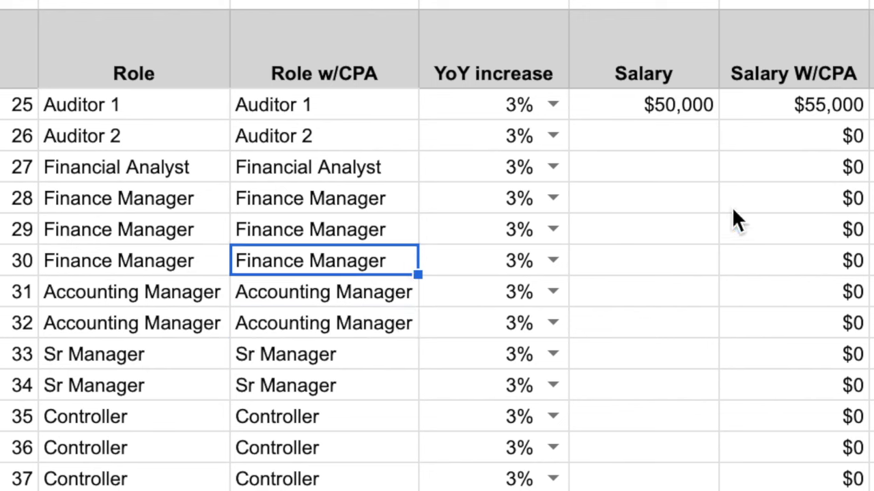
- Enter =G4*(1+F5) as the Salary for age 26 and fill the formula down the remaining years
click(657, 143)
click(628, 167)
click(645, 137)
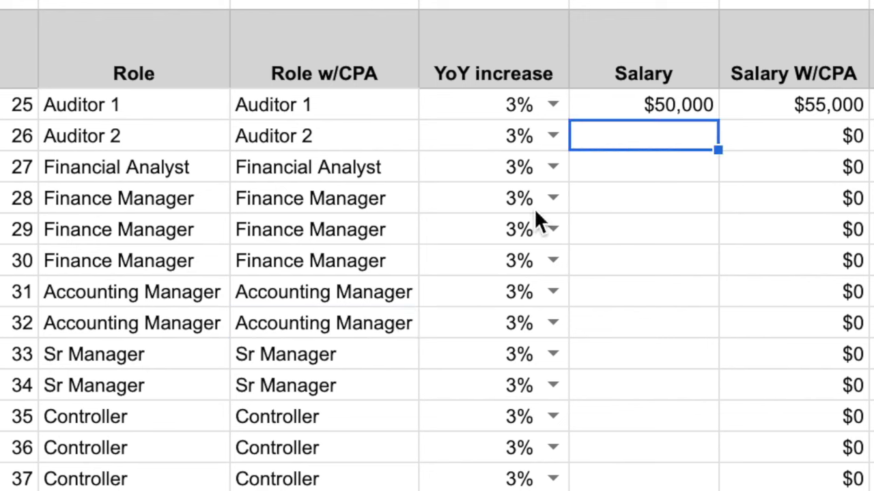
text(=)
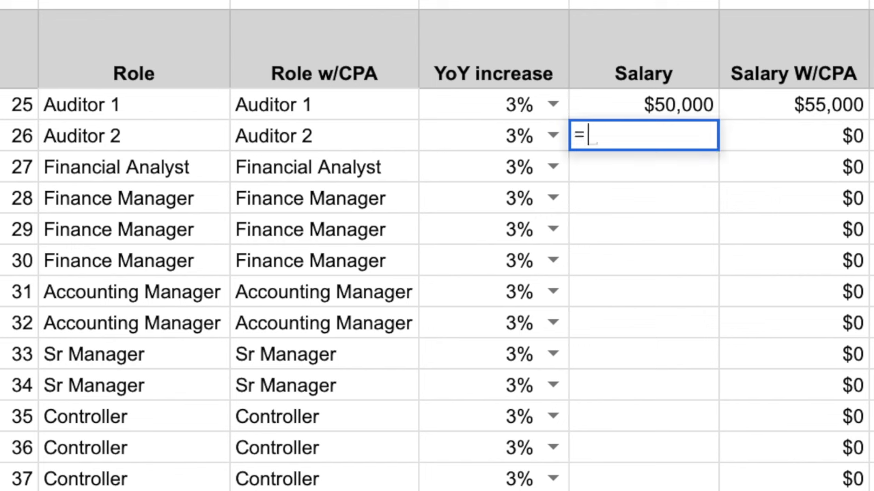
click(638, 106)
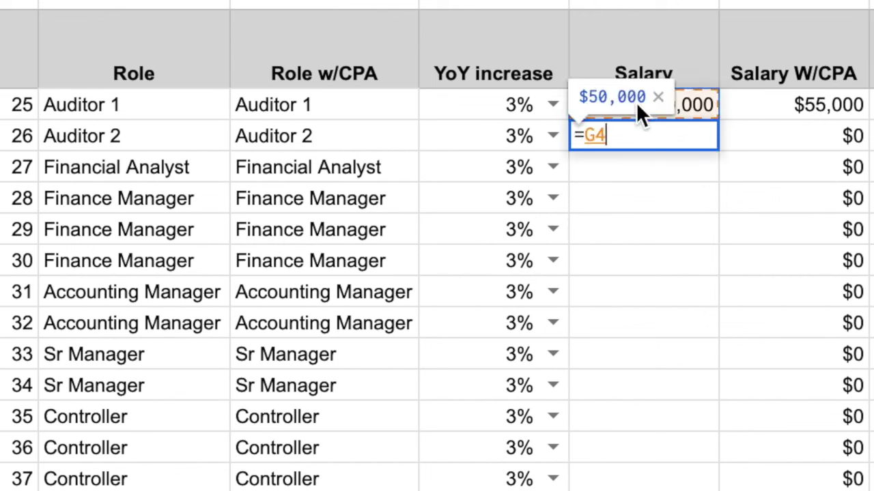
text(*)
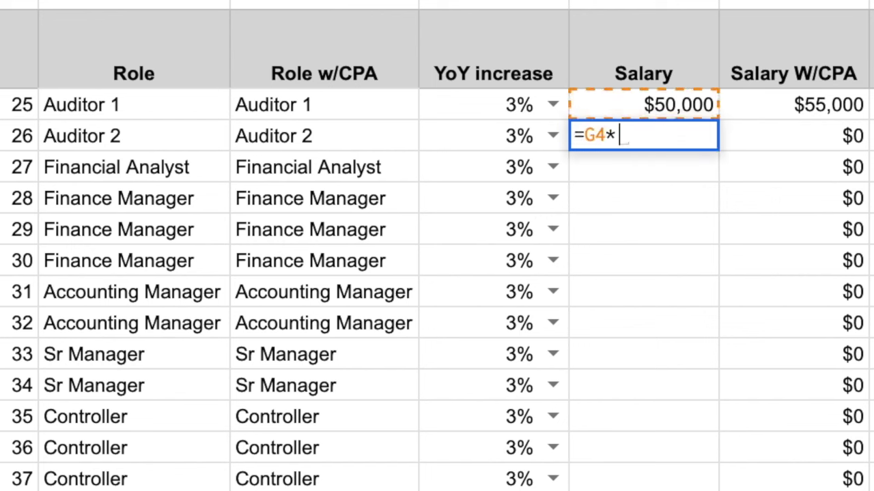
text((1+)
click(480, 145)
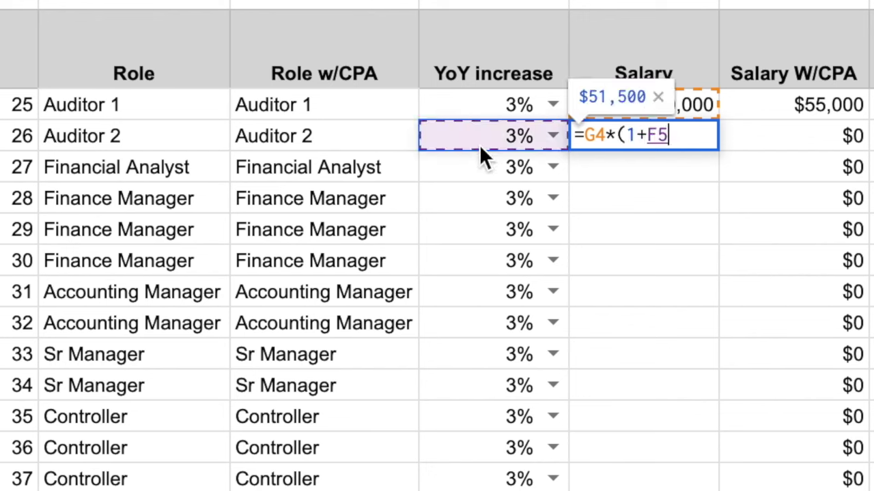
text())
key(Return)
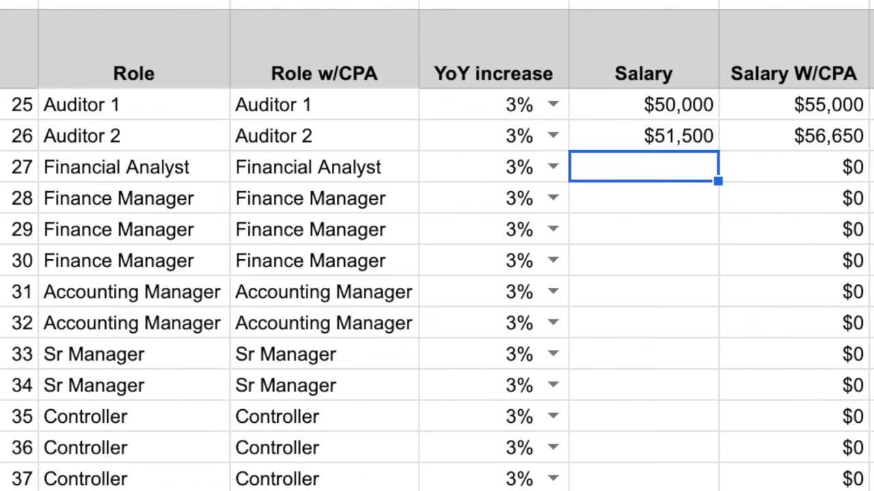
click(651, 133)
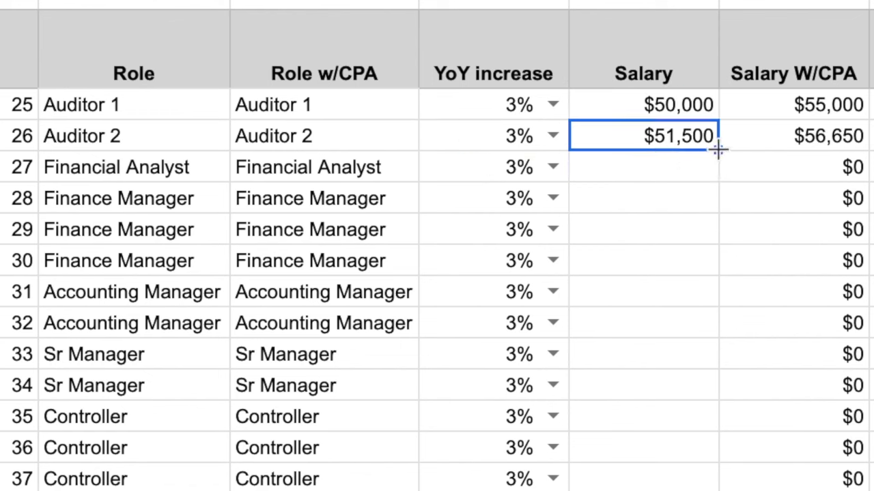
drag(718, 148, 718, 486)
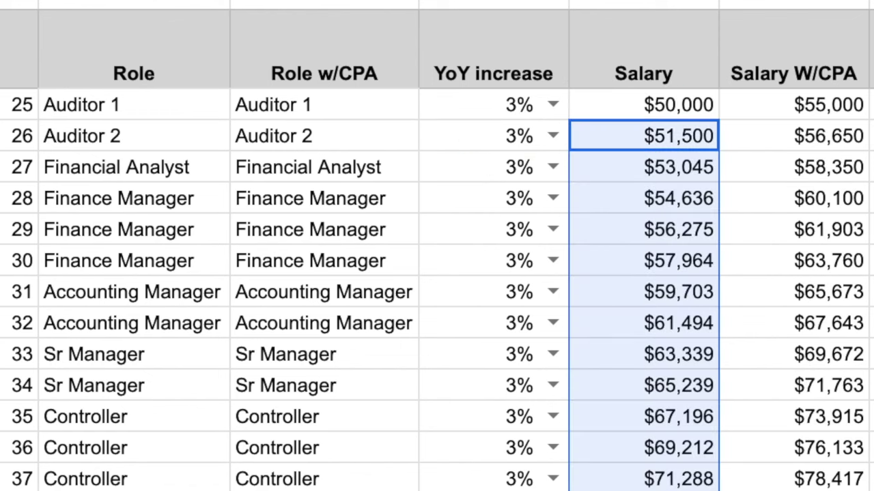
- Review the roles, salaries and CPA salaries in the age 25 and 26 rows, along with the first YoY increase
key(Right)
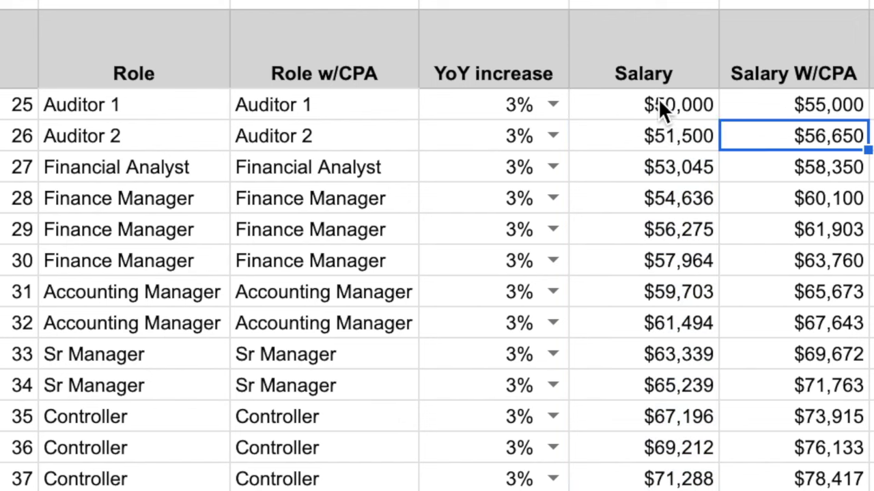
click(601, 87)
click(679, 112)
click(117, 105)
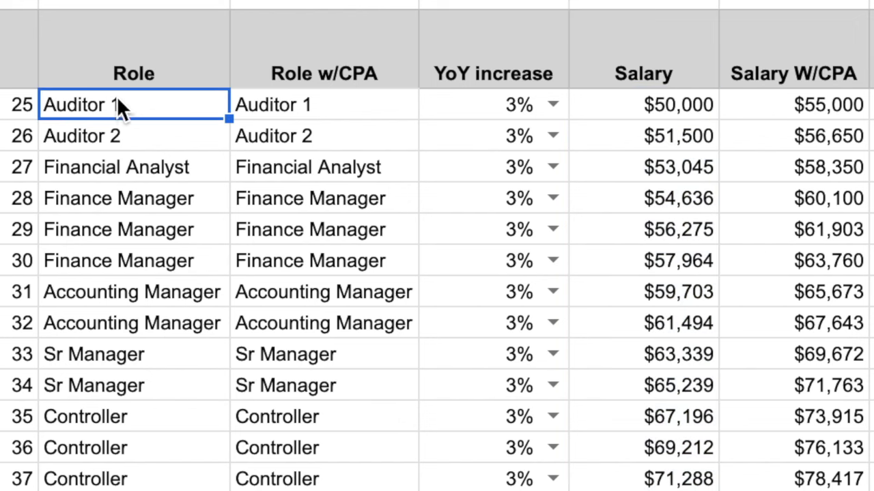
click(122, 135)
click(669, 113)
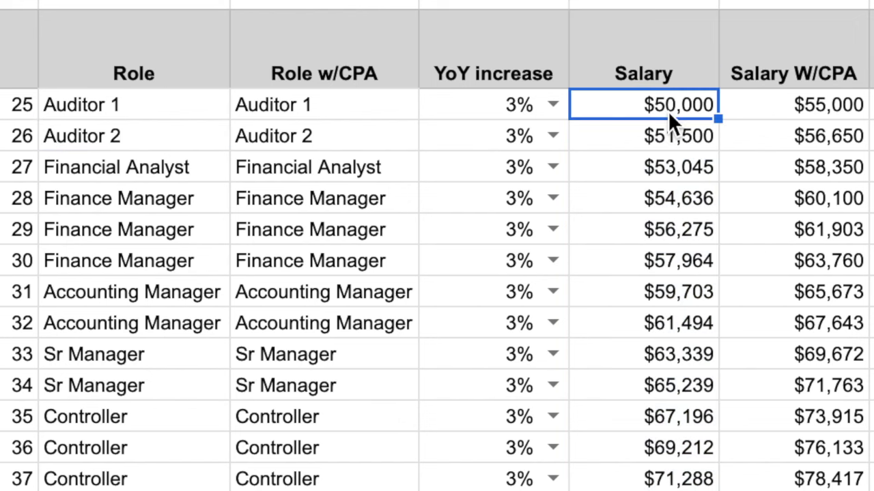
click(804, 111)
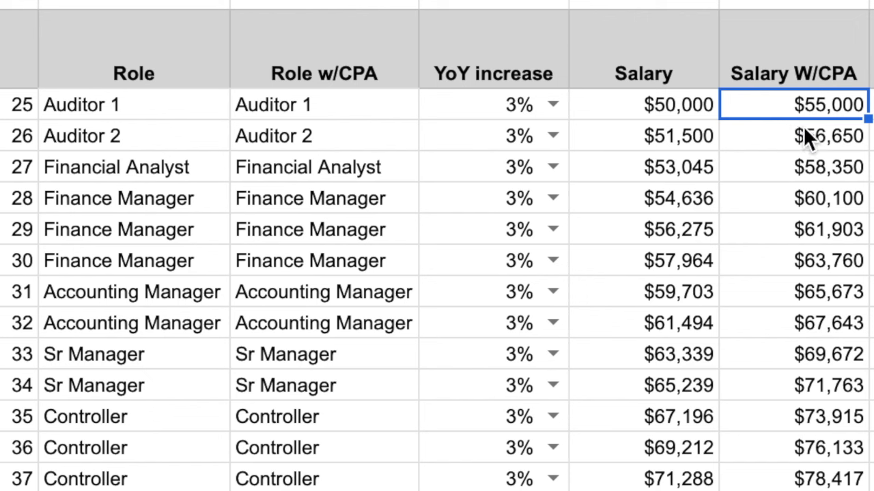
click(611, 108)
click(470, 103)
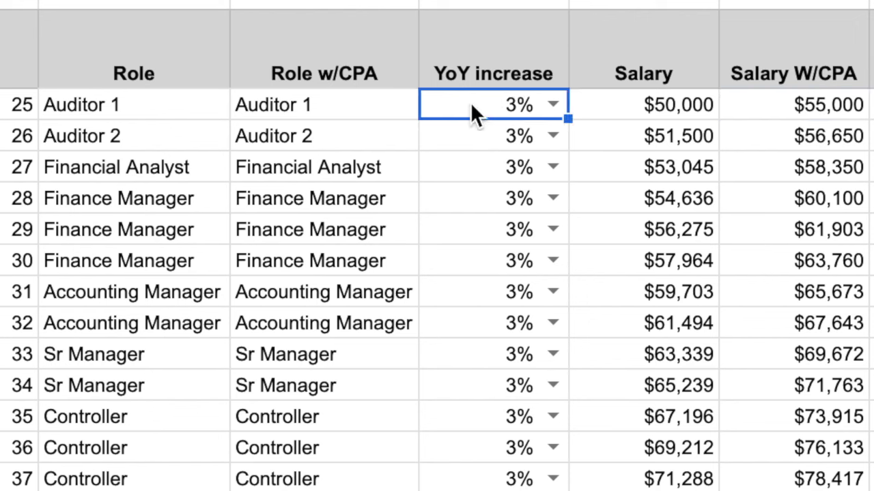
- View the YoY increase choices for the age 25 row and clear that cell's value
click(552, 107)
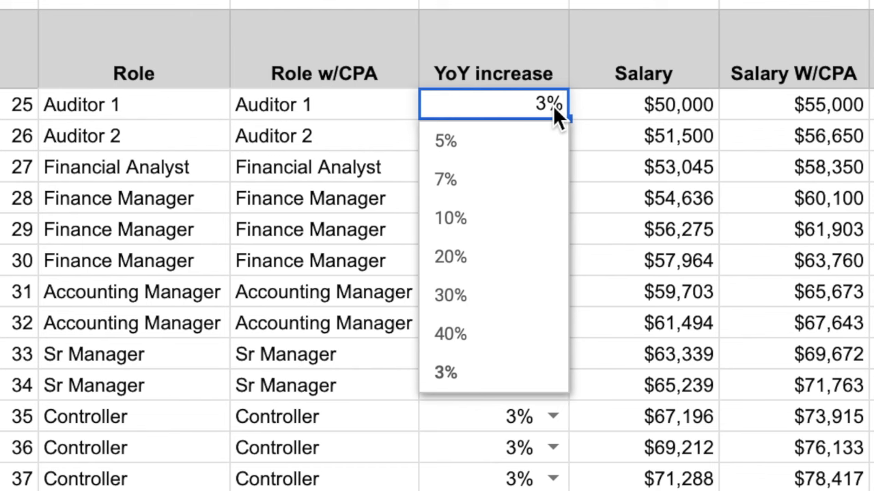
click(640, 166)
click(483, 113)
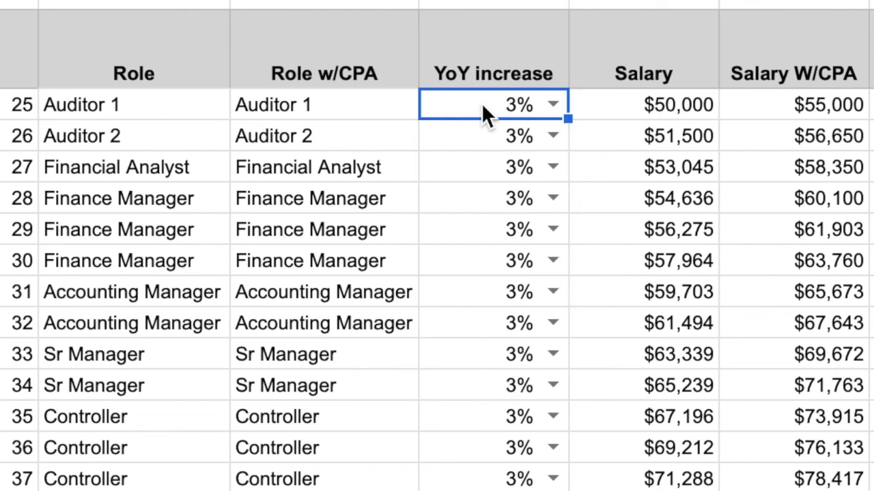
key(Delete)
click(678, 198)
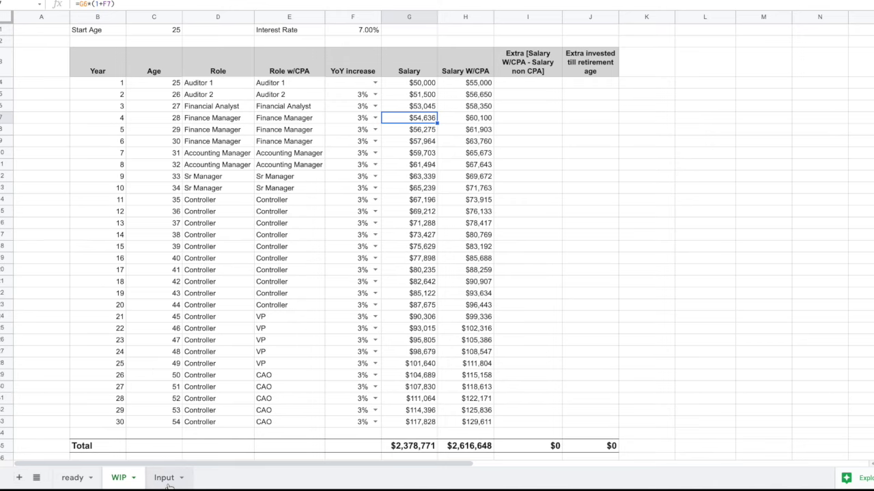
- Inspect the YoY Salary Increase list on the Input sheet and the data validation rule of cell F4 on the WIP sheet
click(164, 478)
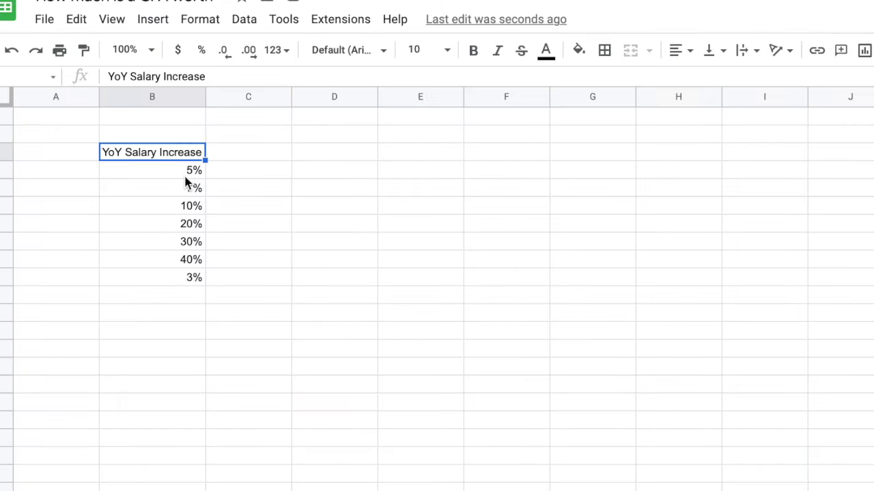
drag(186, 179, 175, 267)
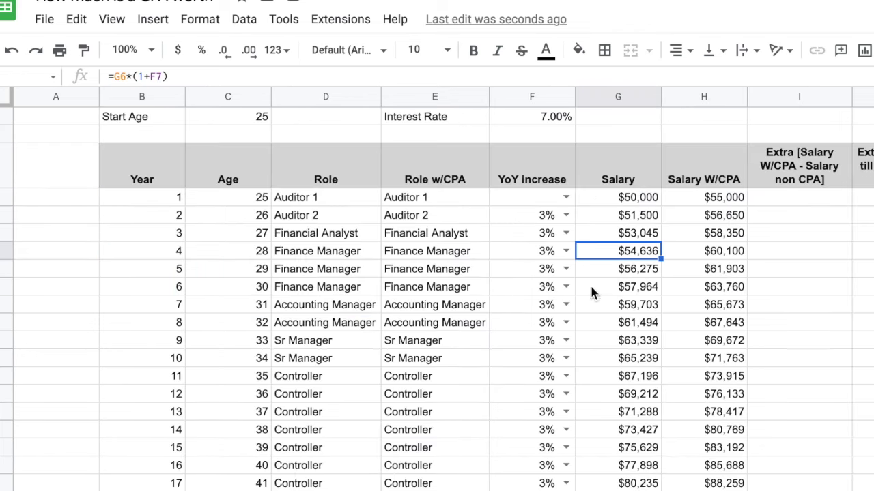
click(552, 197)
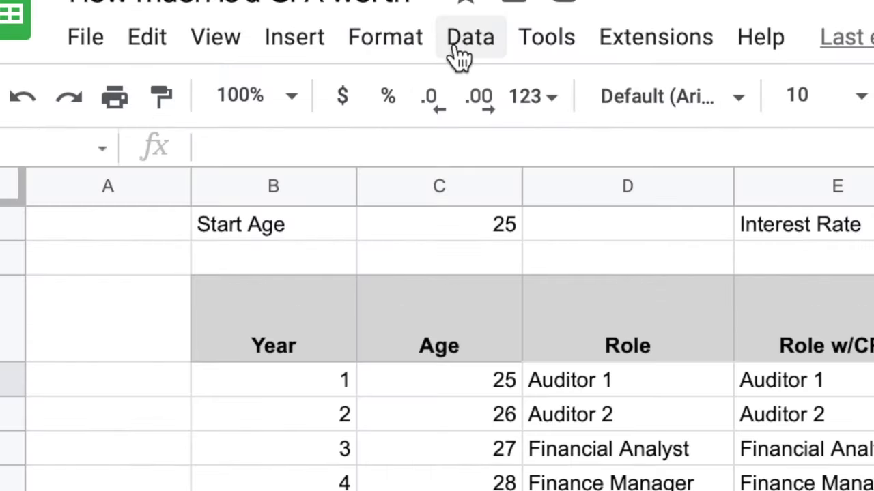
click(242, 22)
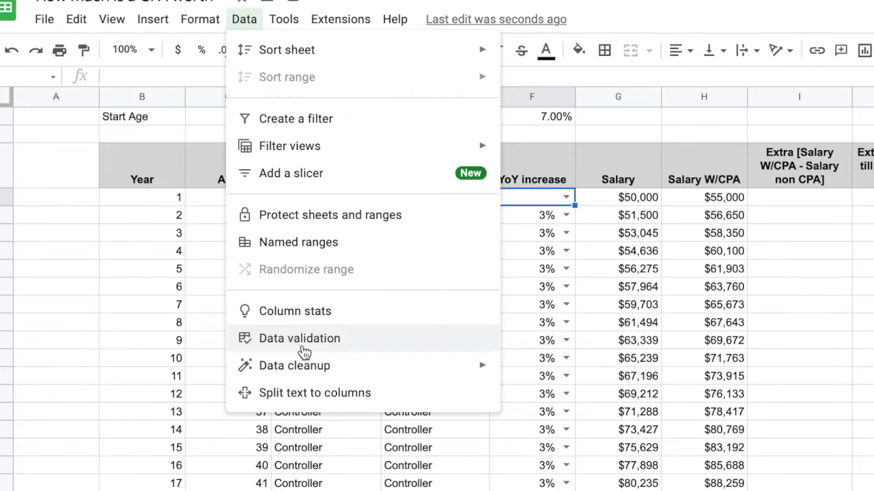
click(302, 345)
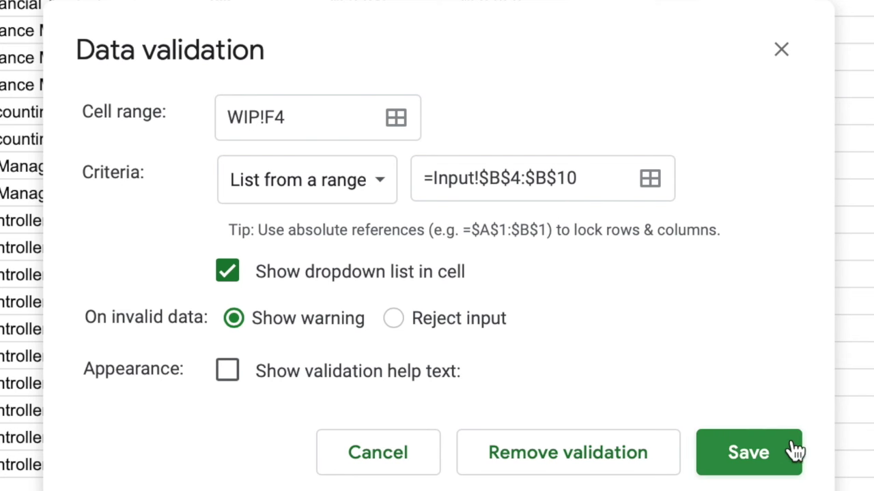
click(779, 51)
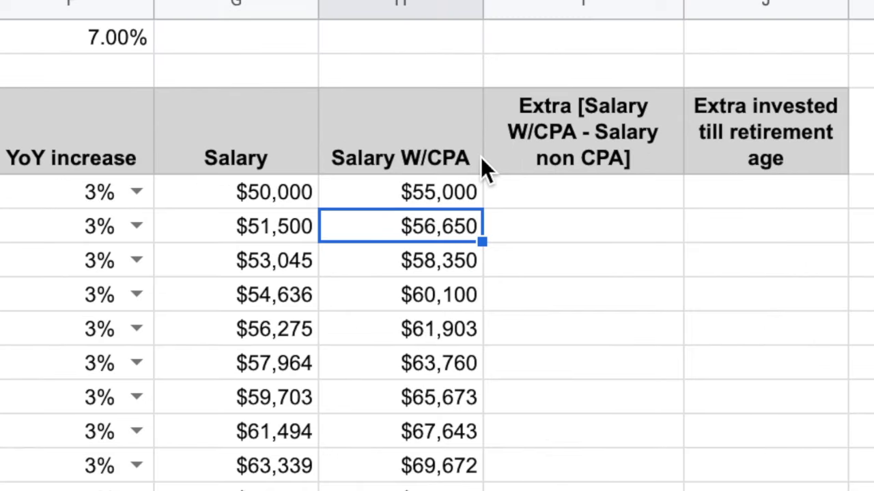
- Enter =H4-G4 as the Extra amount for age 25 and fill the formula down the column
click(548, 198)
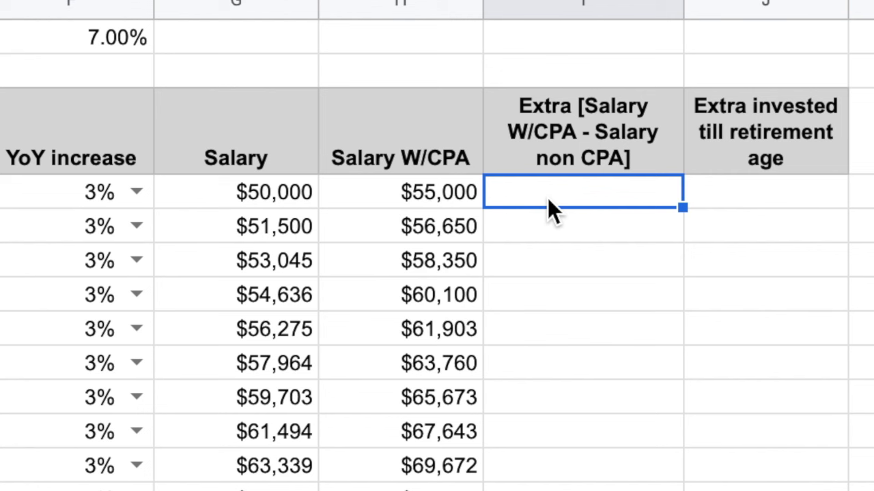
text(=)
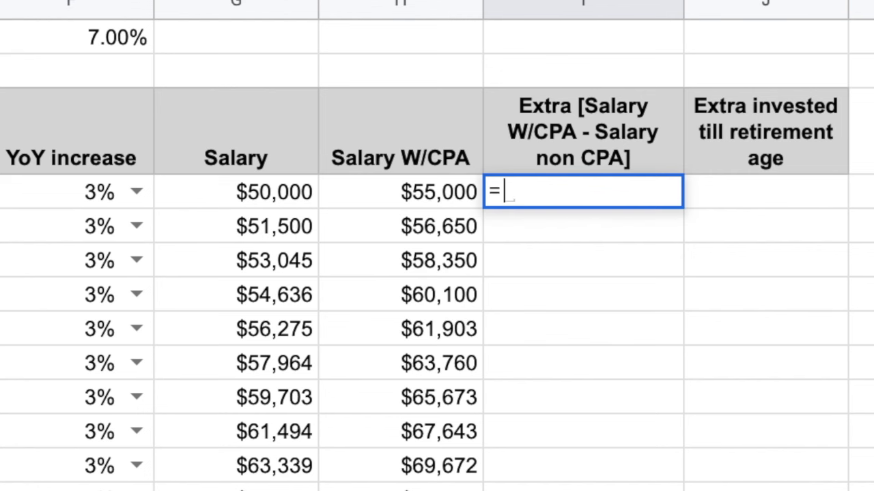
click(389, 205)
text(-)
click(245, 194)
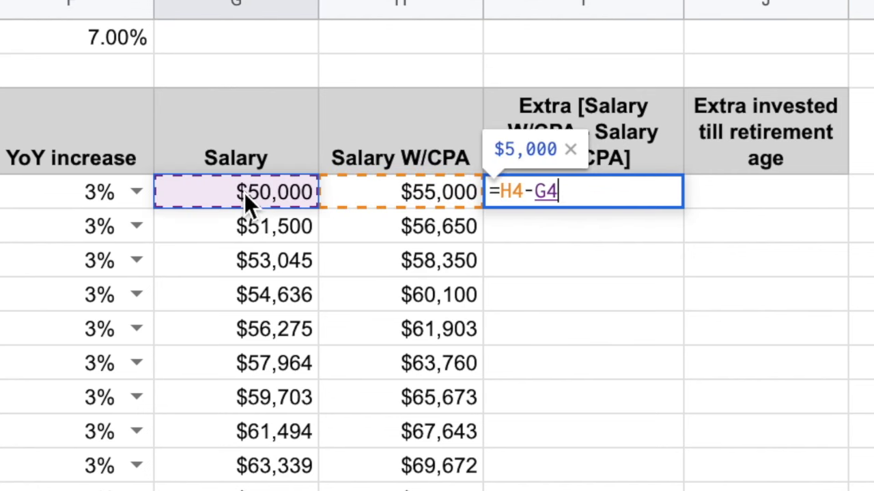
key(Return)
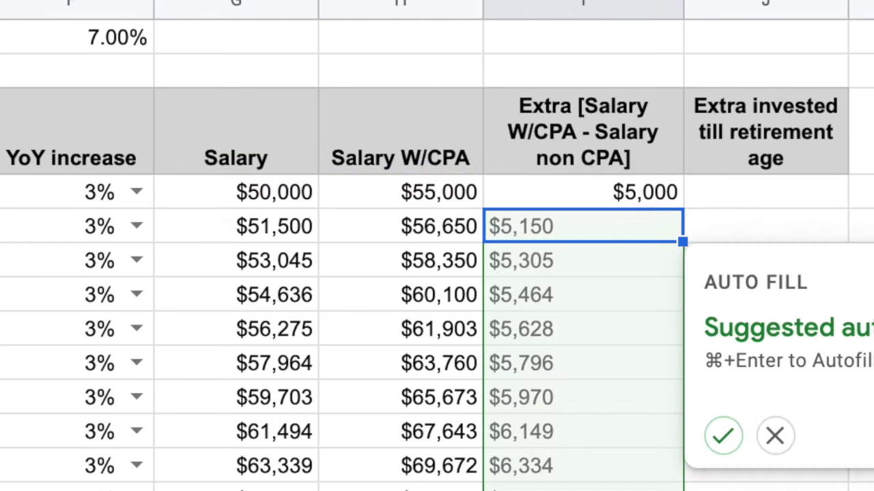
click(726, 434)
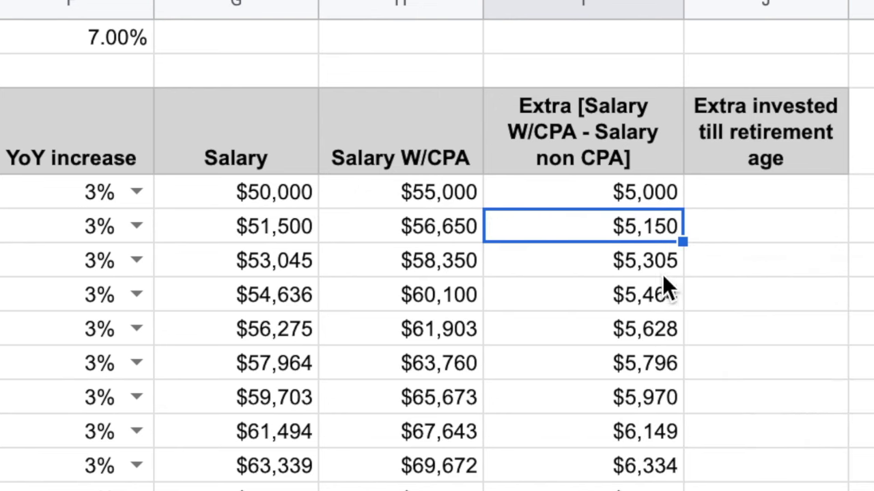
- Enter =I4*(1+$F$1/1)^($B$33-B4) as the Extra invested till retirement age for age 25 and fill it down the column
click(600, 182)
click(724, 205)
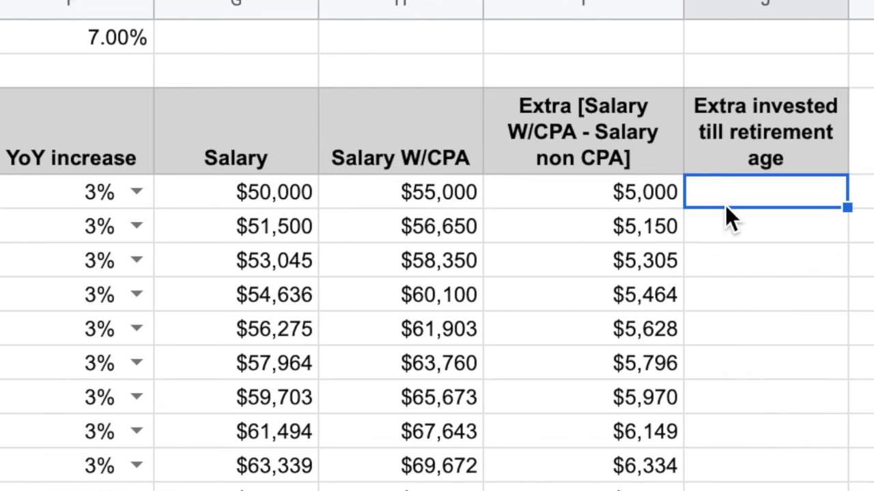
click(641, 197)
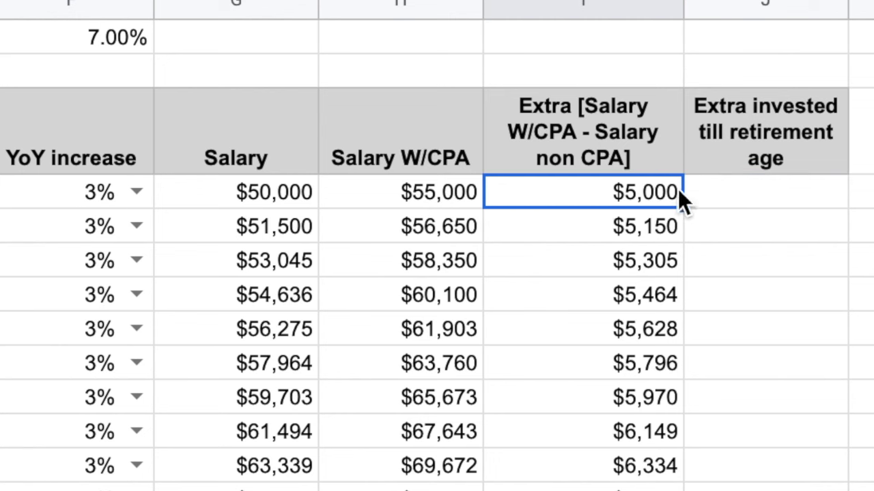
click(722, 195)
click(622, 173)
click(623, 195)
click(94, 40)
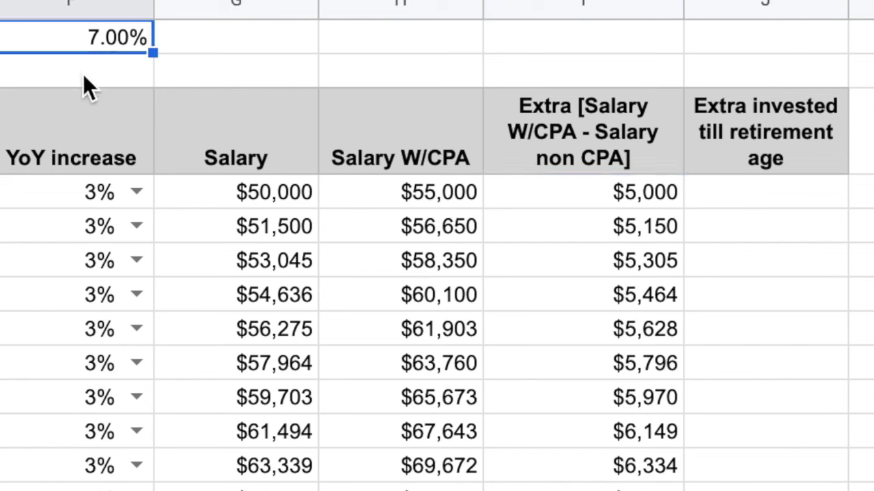
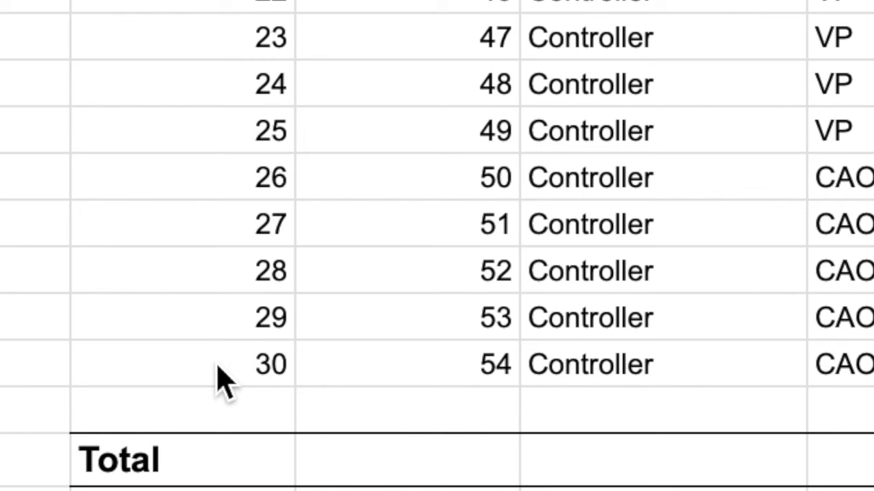
click(222, 376)
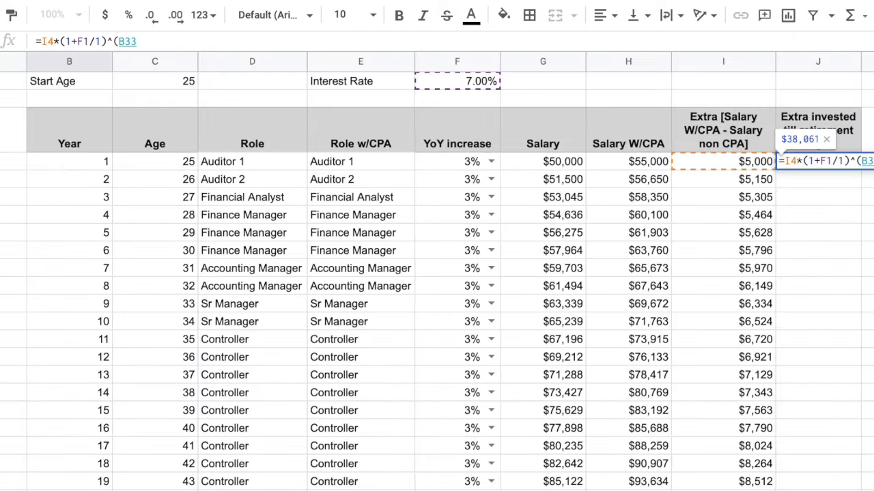
text(-)
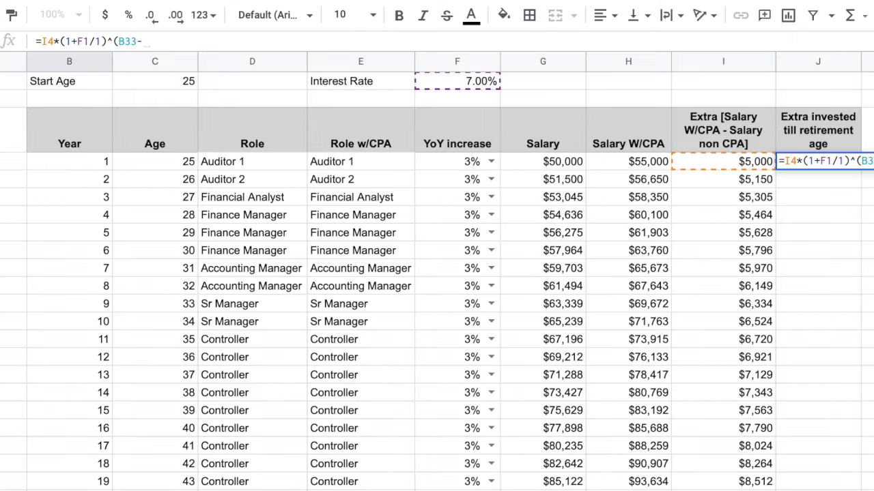
click(75, 165)
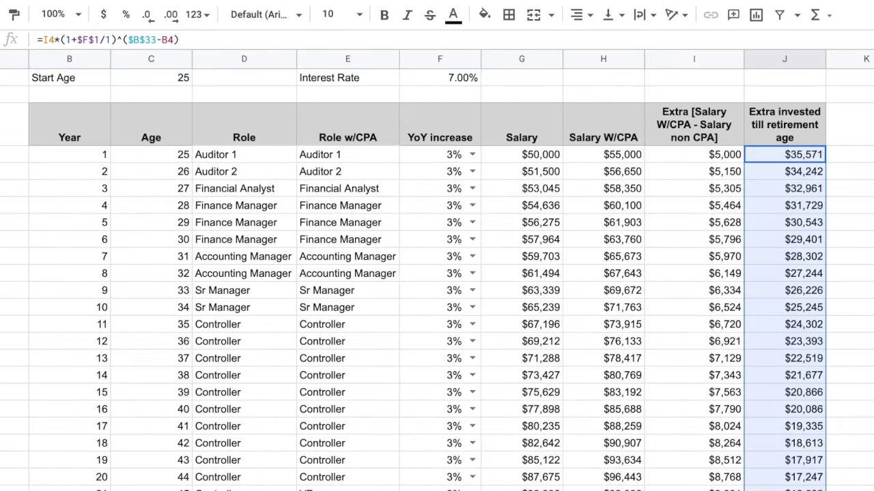
- Review the Extra invested till retirement age amounts against the yearly Extra amounts
click(799, 191)
key(Up)
click(795, 206)
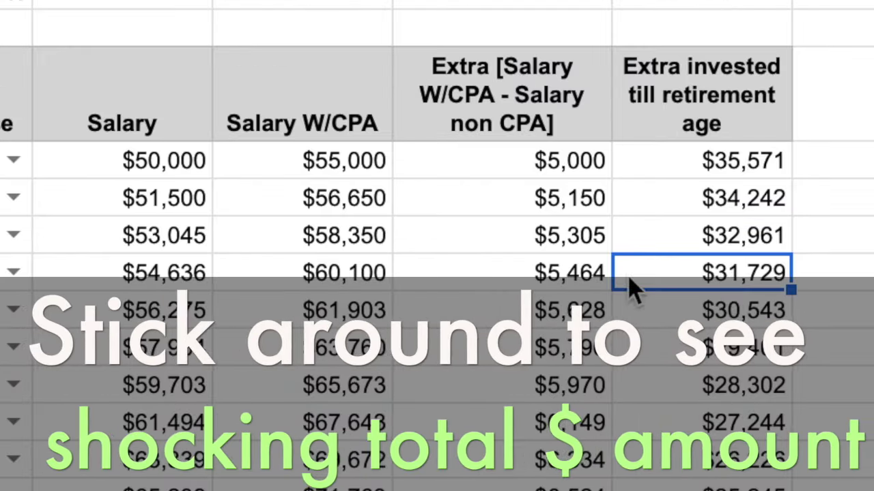
click(577, 283)
click(573, 321)
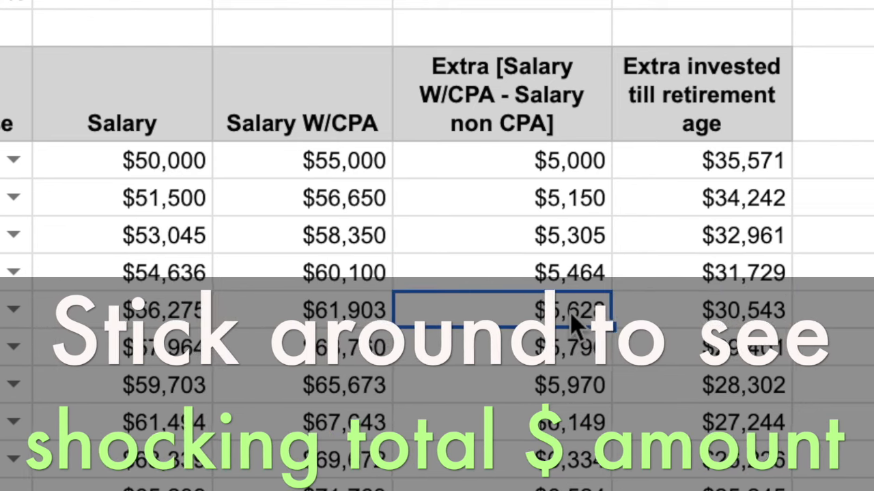
click(750, 474)
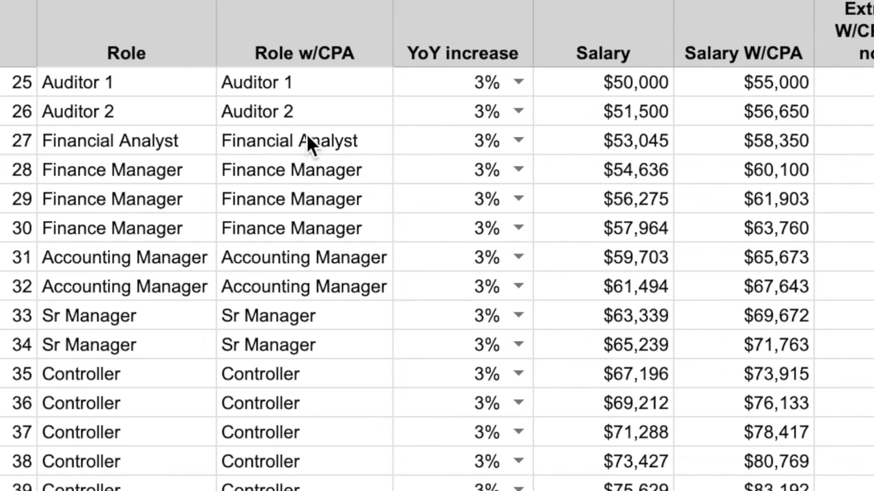
- Try a 20% YoY increase for the age 27 Financial Analyst row and undo it
click(101, 116)
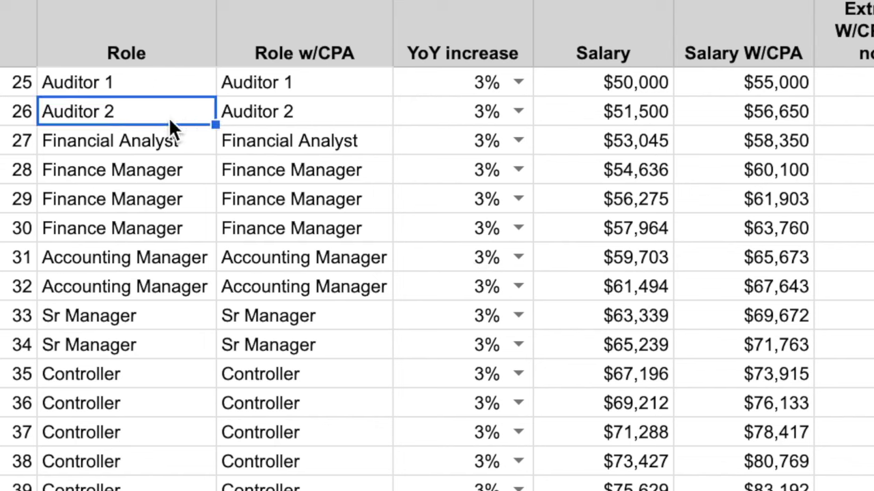
click(519, 141)
click(451, 339)
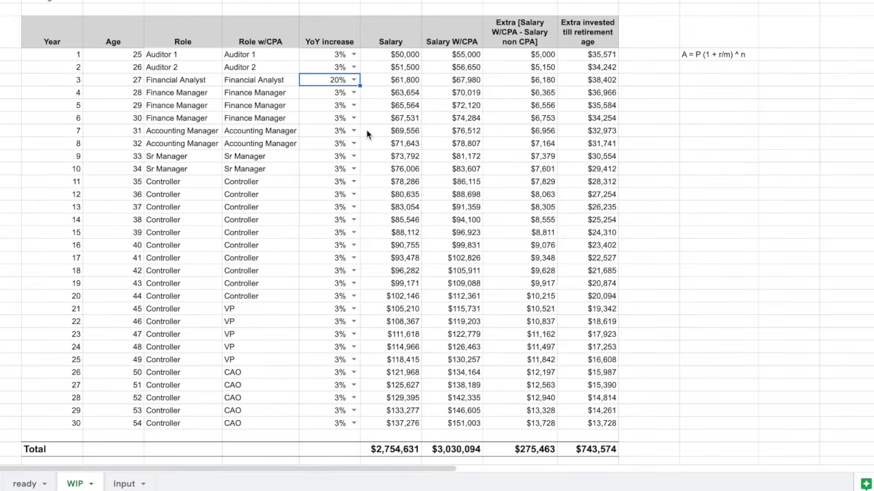
key(ctrl+z)
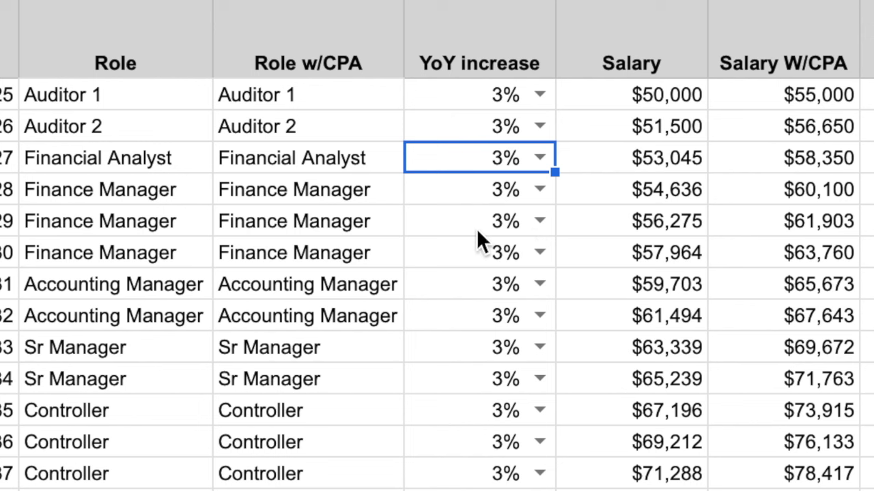
click(484, 100)
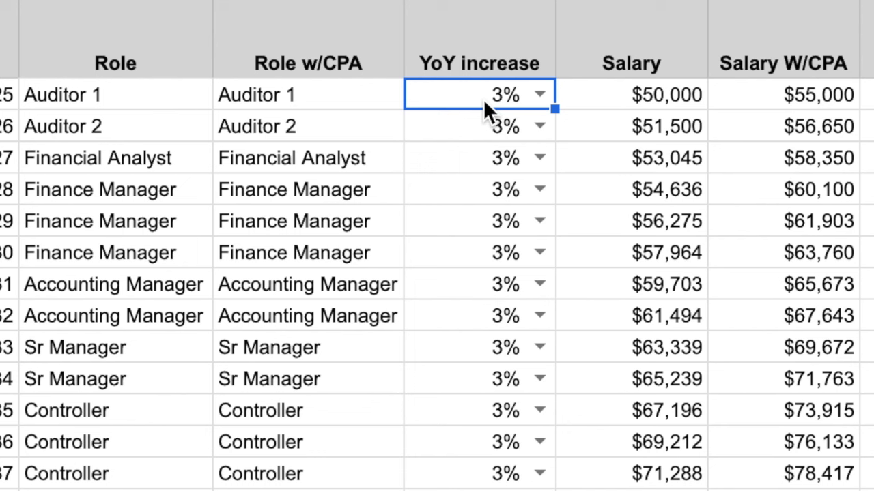
click(511, 129)
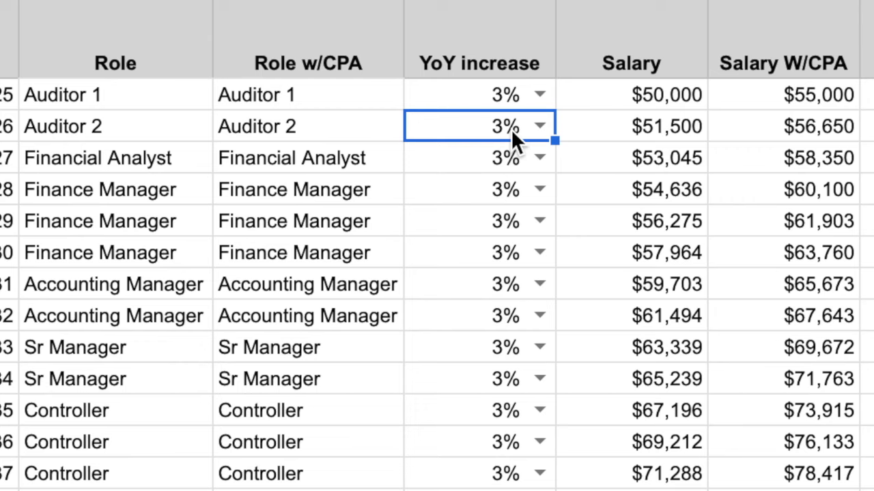
click(478, 69)
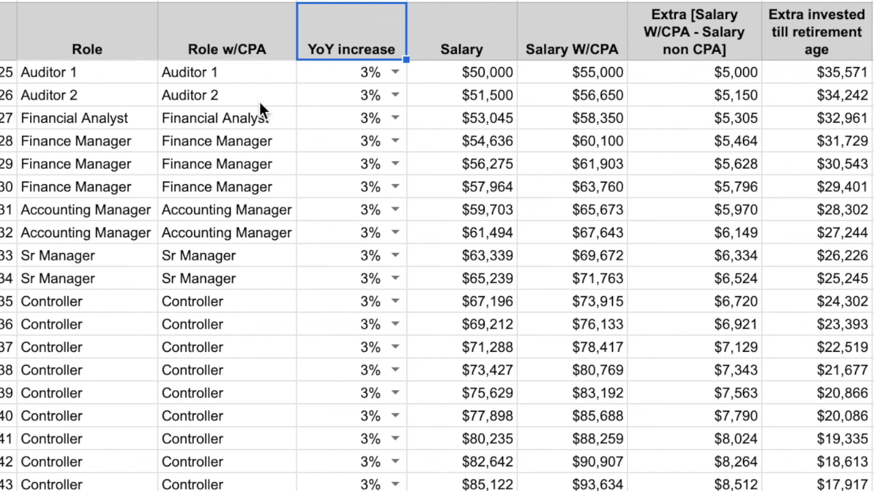
- Set the YoY increase to 7% for the age 26 Auditor 2 row and 20% for the age 27 Financial Analyst row
click(235, 97)
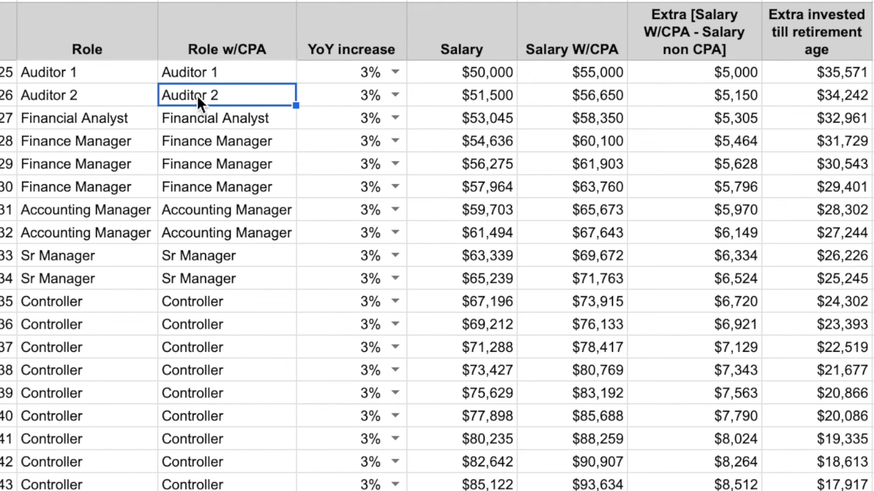
click(394, 95)
click(316, 150)
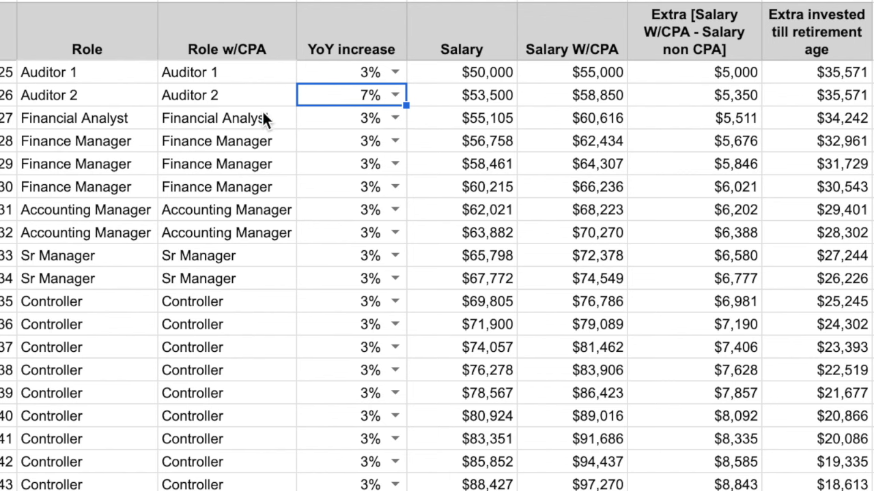
click(242, 118)
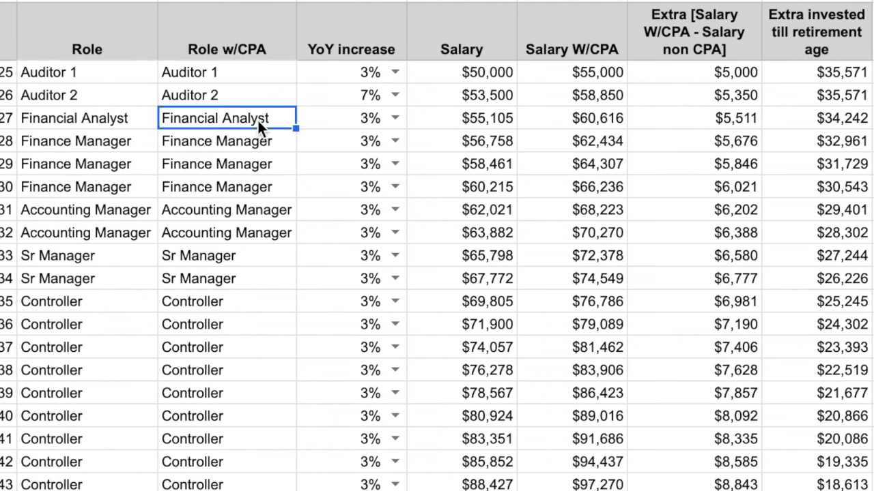
click(395, 119)
click(341, 234)
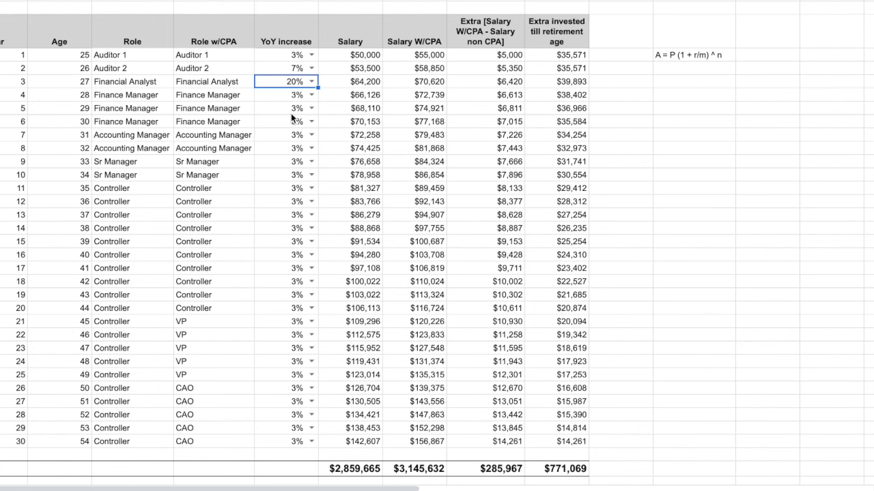
- Set the YoY increase to 30% for the age 31 Accounting Manager row
click(276, 98)
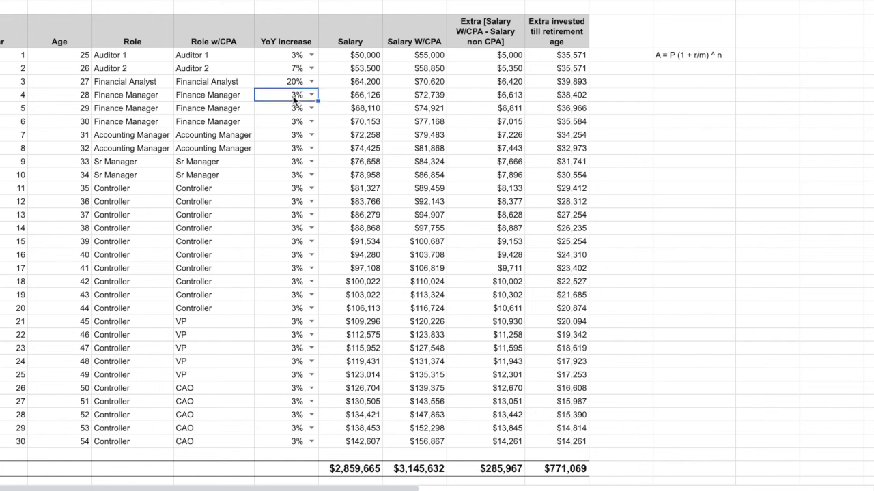
click(273, 85)
click(272, 94)
click(275, 113)
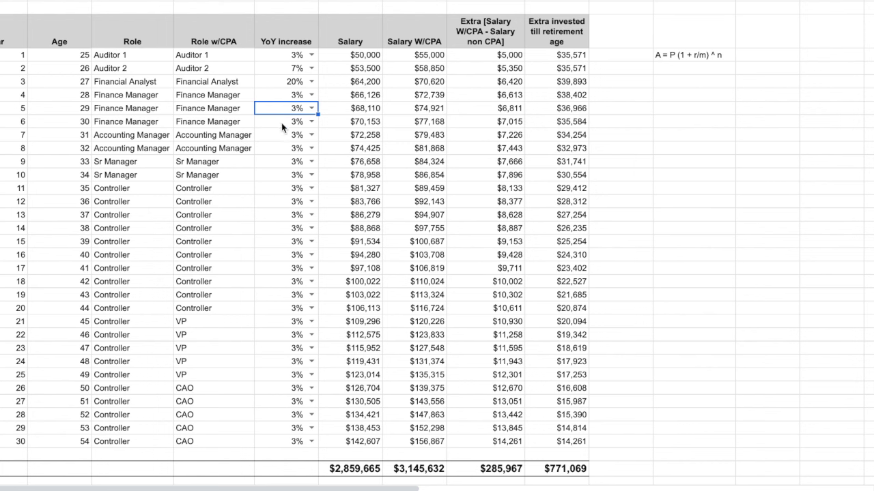
click(281, 126)
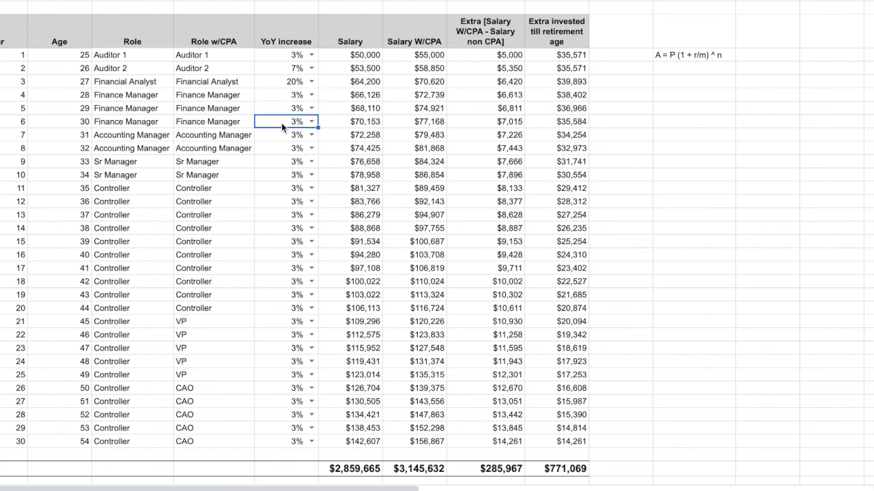
click(279, 133)
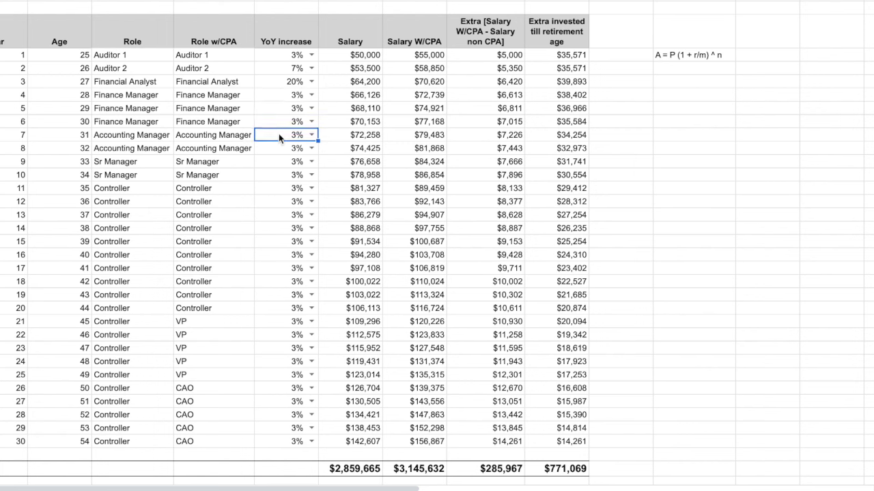
click(312, 135)
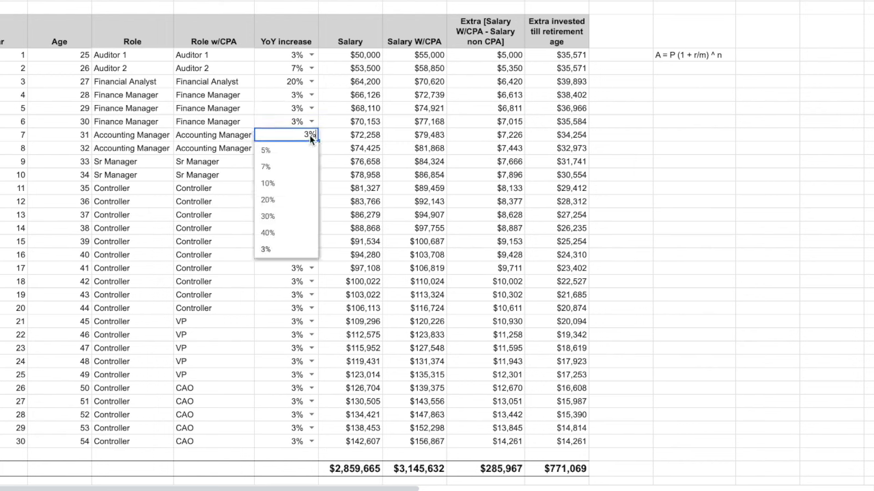
click(270, 217)
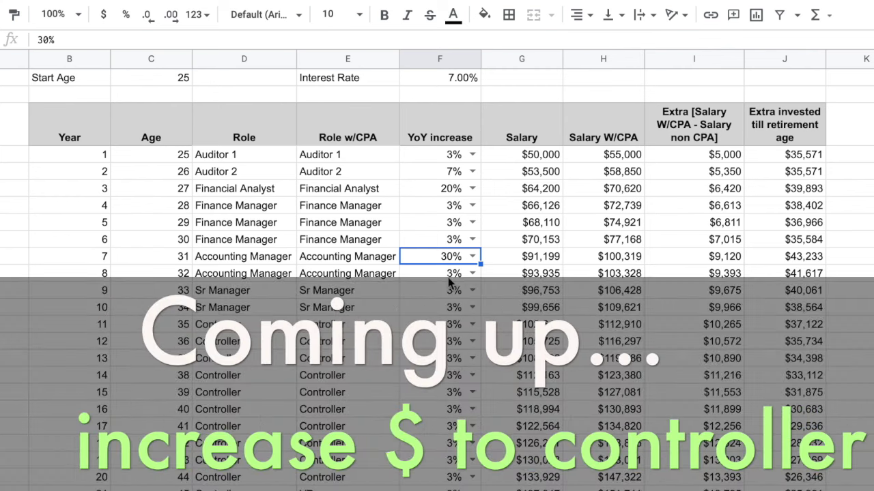
- Set the YoY increase to 20% for the age 33 Sr Manager row
click(452, 270)
click(345, 290)
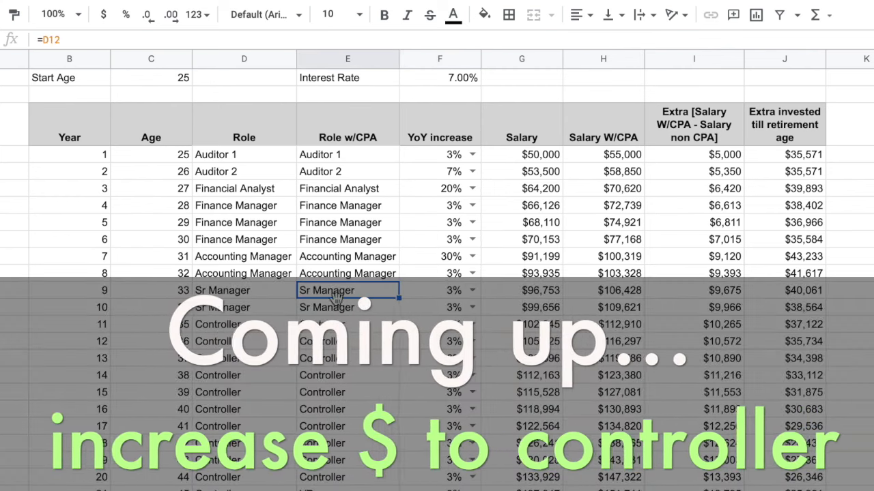
click(371, 278)
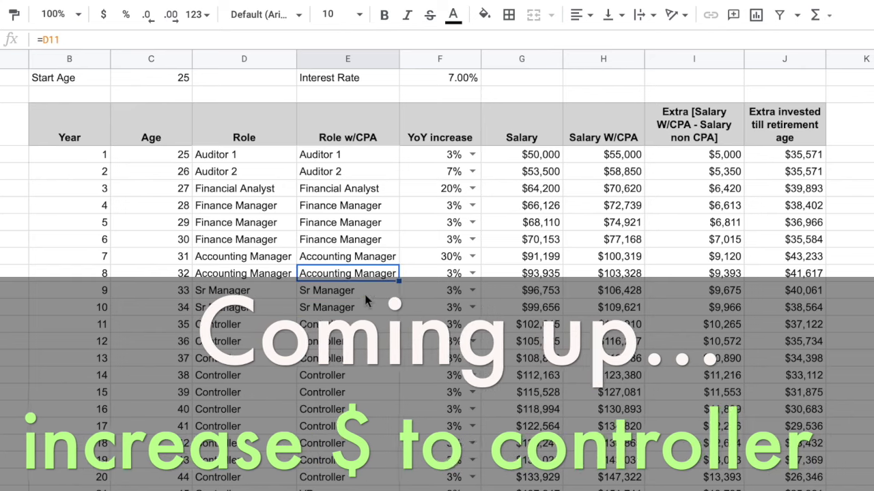
click(364, 292)
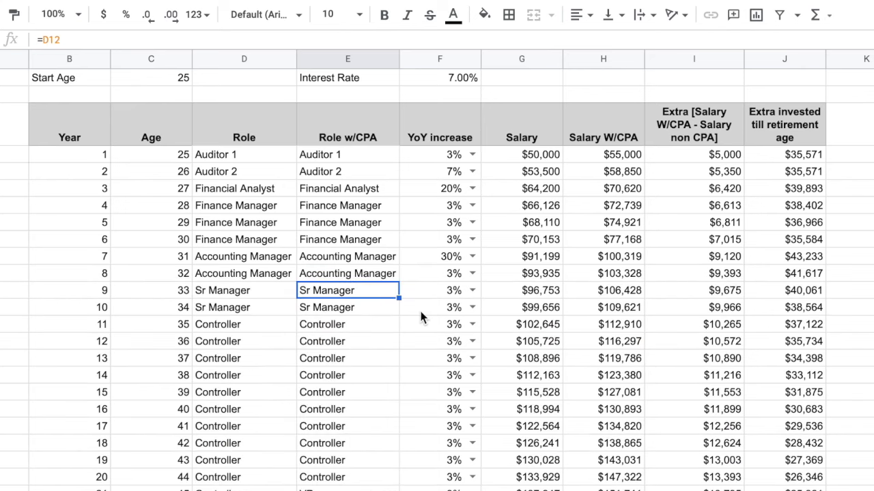
click(420, 309)
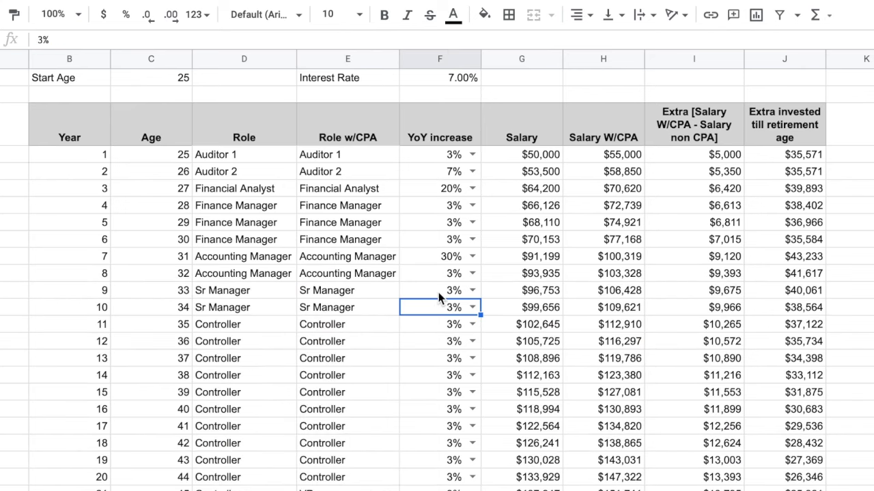
click(438, 292)
click(473, 292)
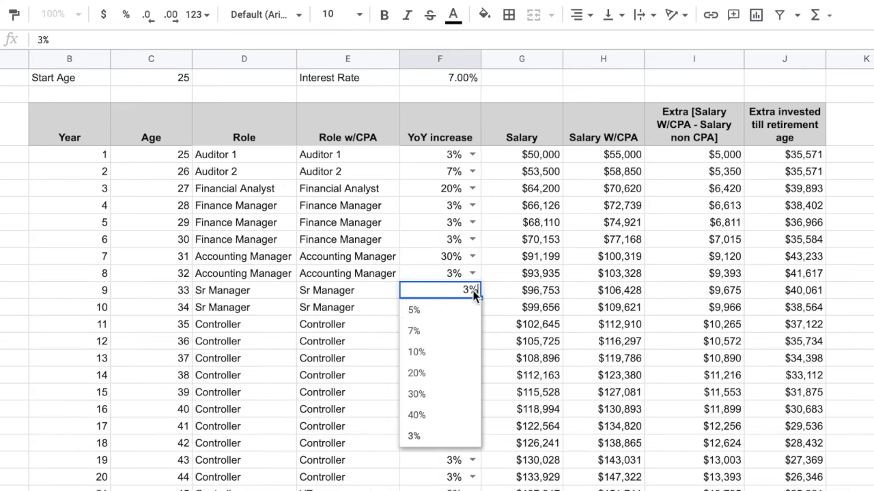
click(447, 376)
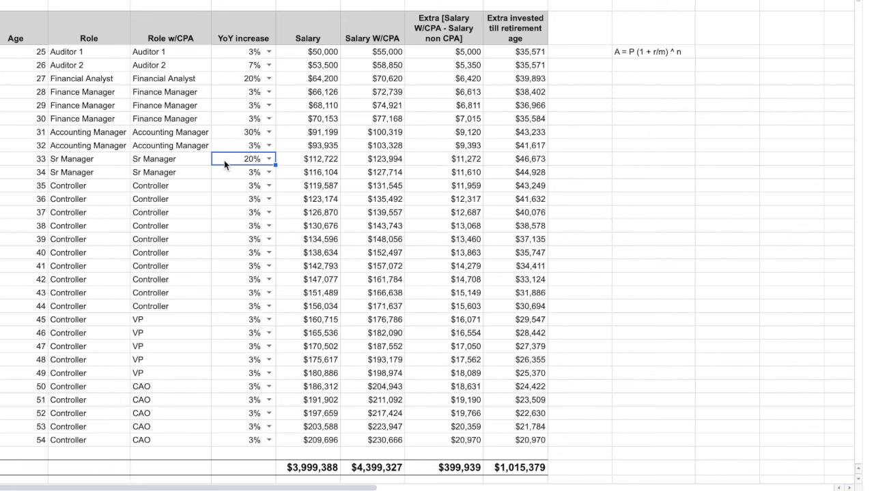
- Set the YoY increase to 30% for the age 35 Controller row and check its Salary and Salary W/CPA amounts
click(247, 170)
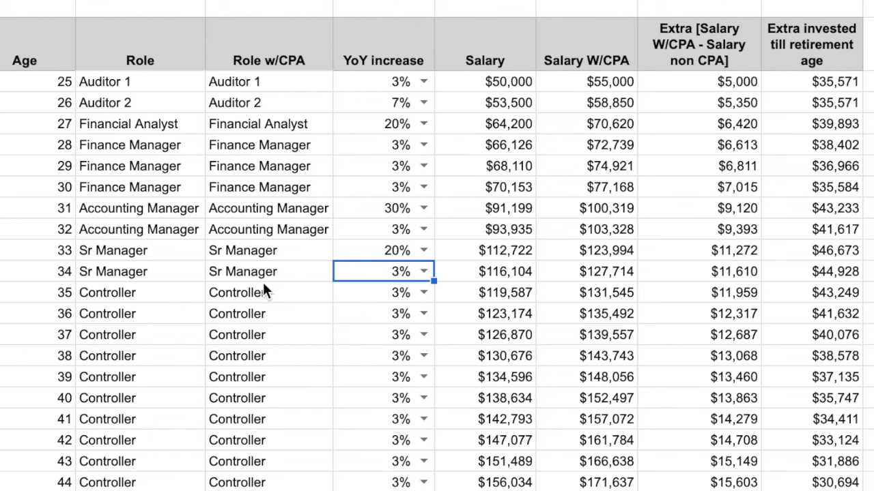
click(290, 300)
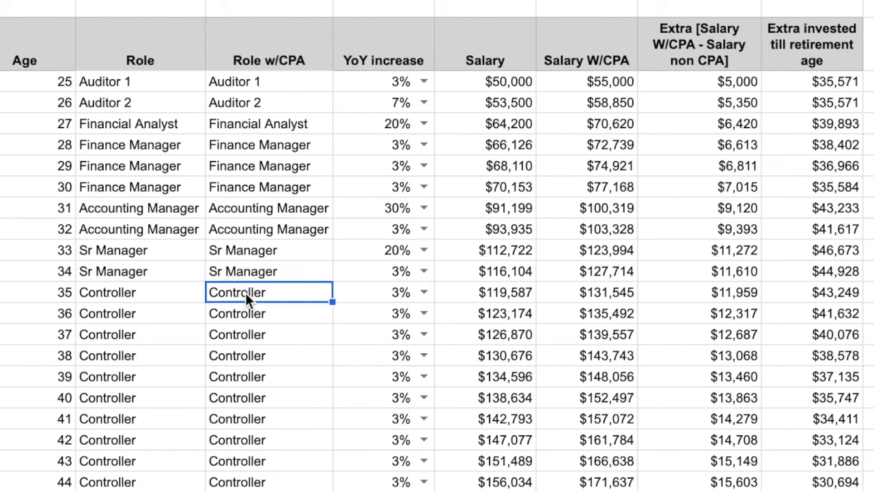
click(423, 293)
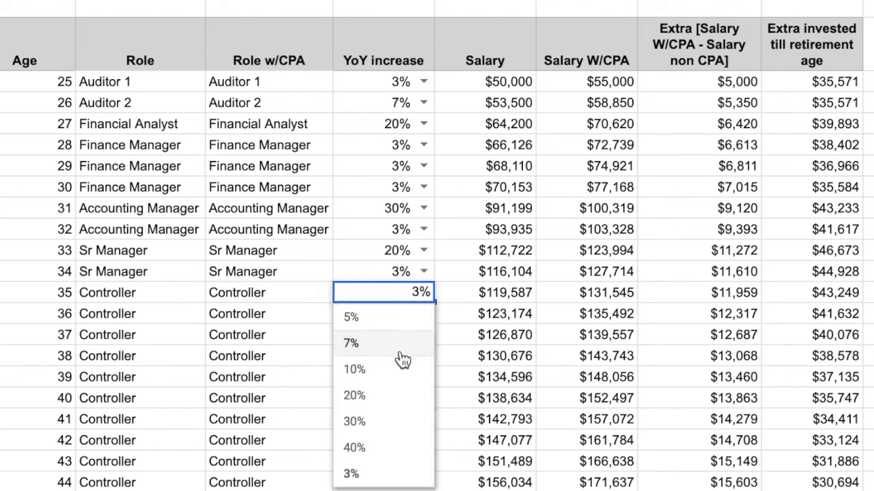
click(392, 427)
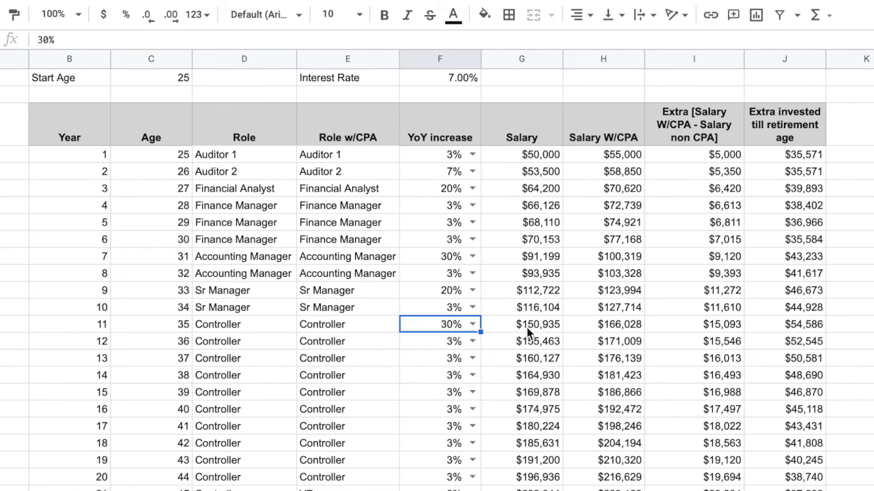
click(491, 295)
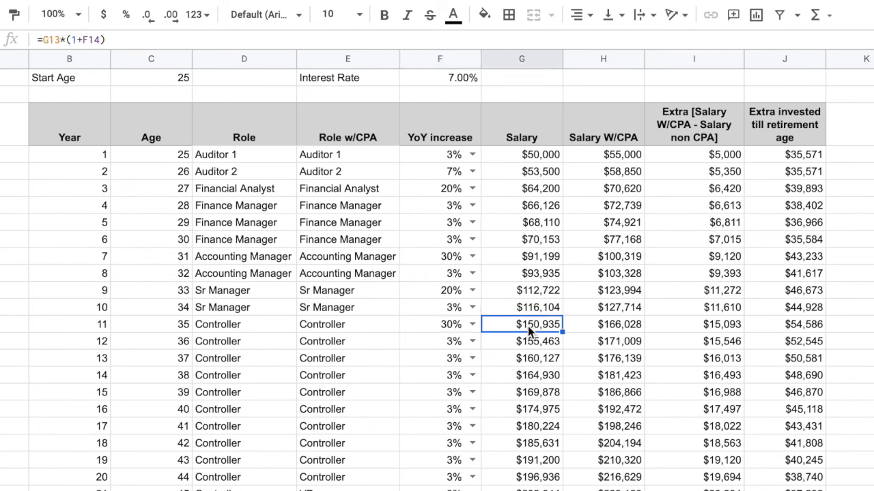
click(615, 330)
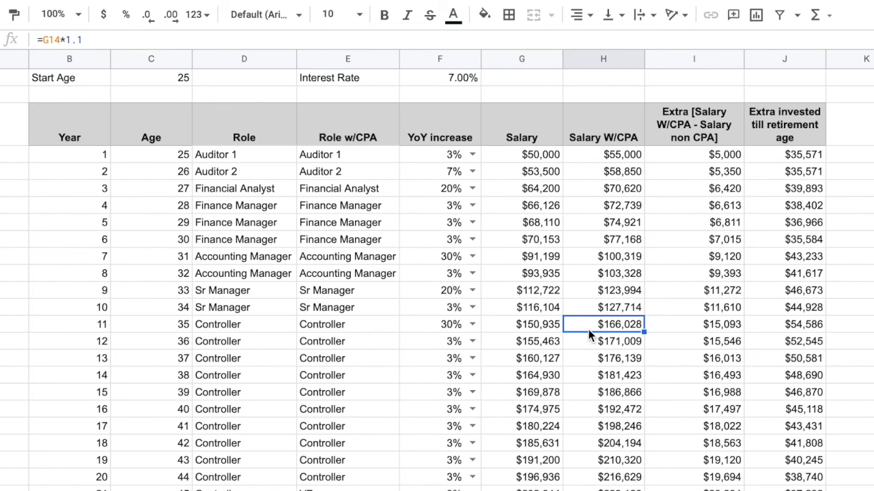
- Set the YoY increase to 20% for the age 38 Controller row
click(435, 321)
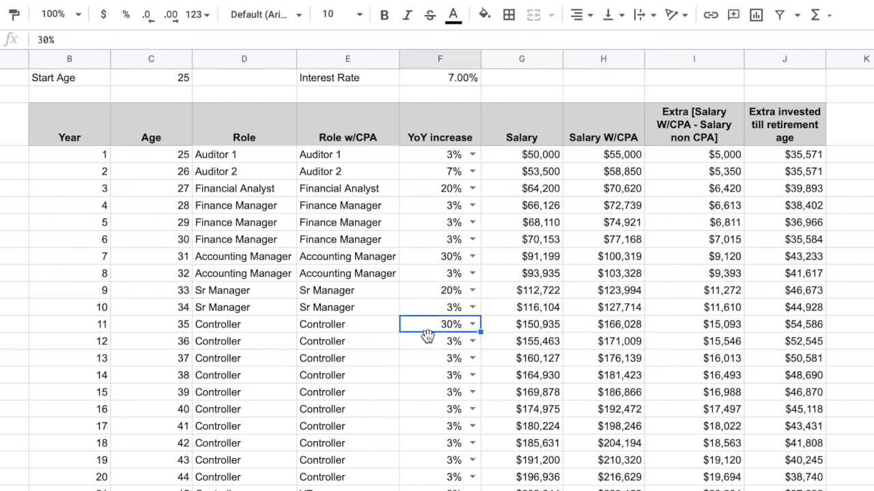
click(430, 340)
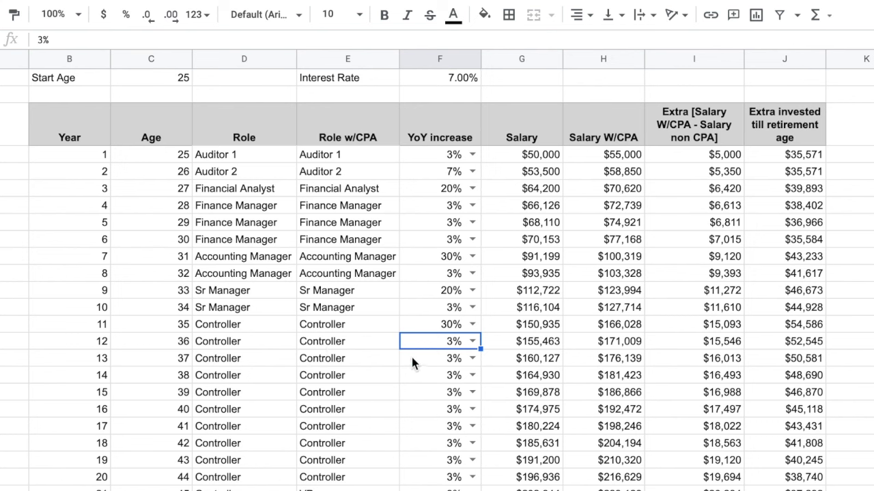
click(436, 363)
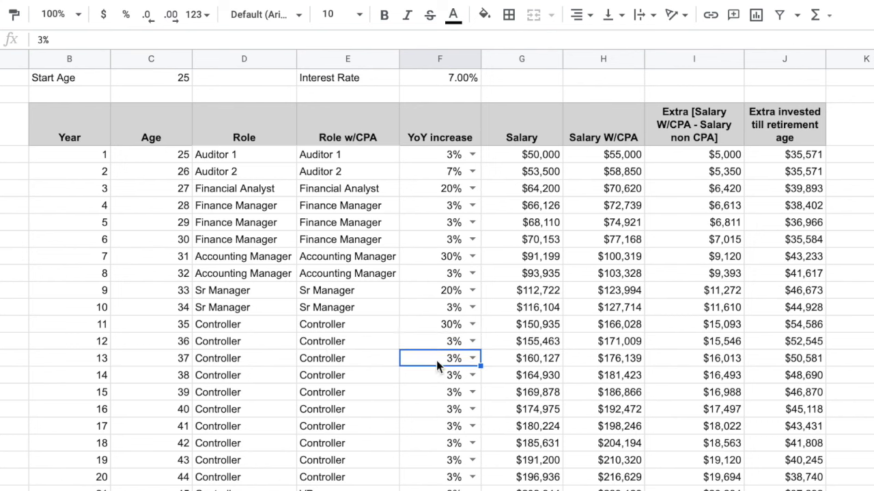
click(430, 379)
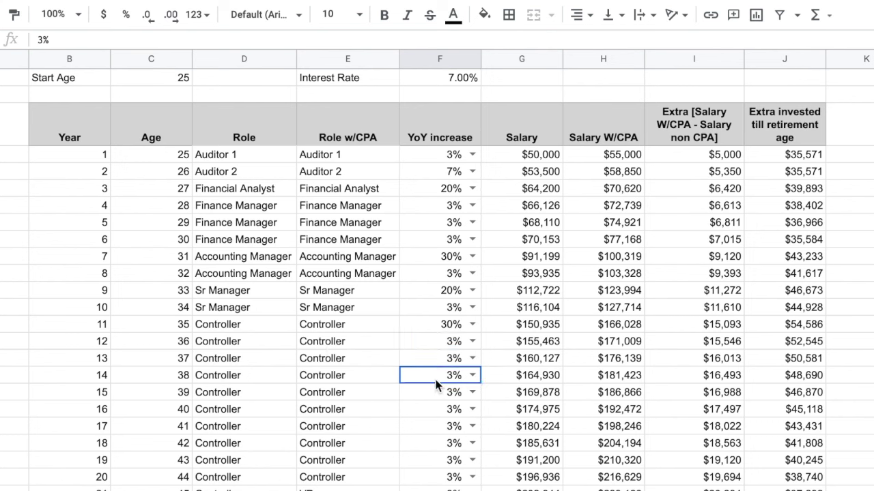
click(470, 375)
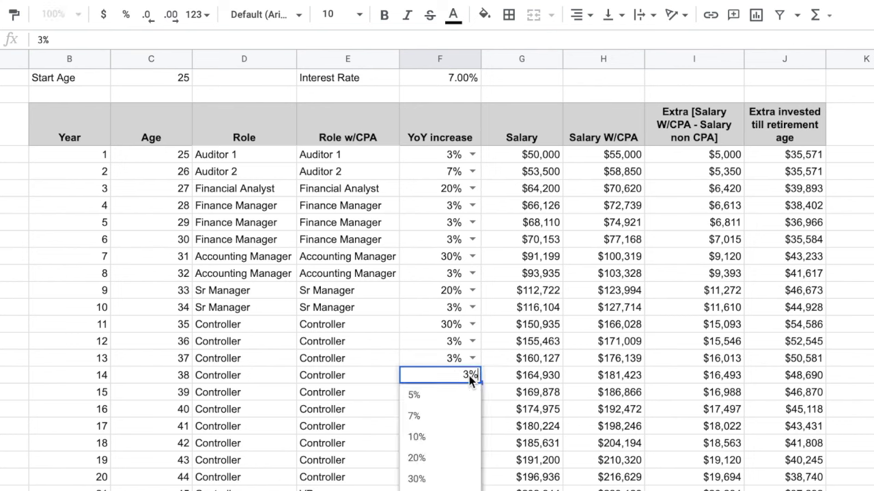
click(440, 464)
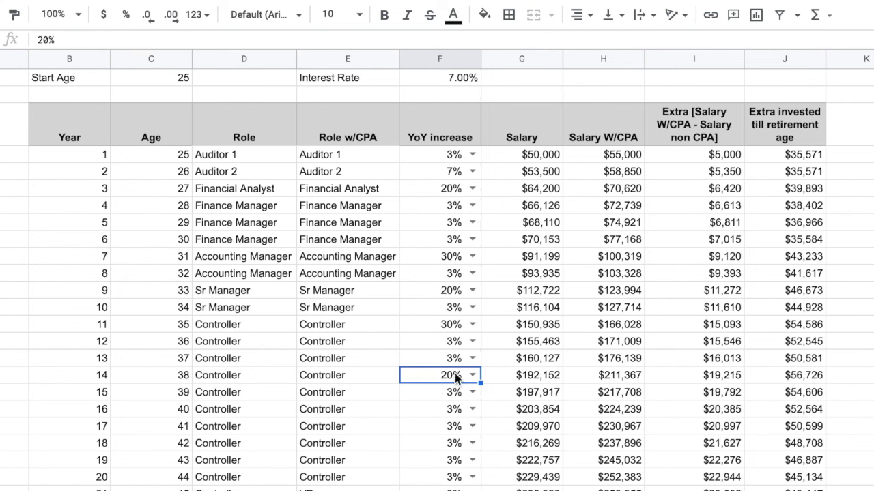
click(532, 378)
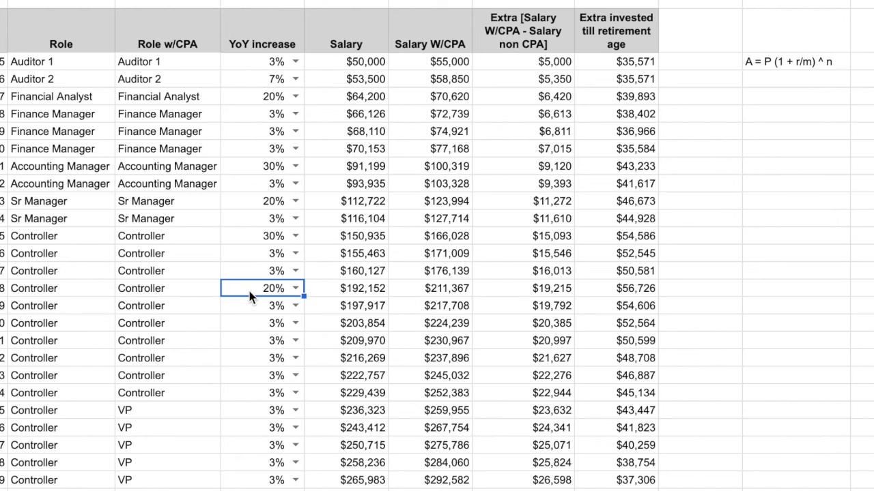
- Set the YoY increase to 20% for the age 41 Controller row and check both of its salary amounts
click(255, 321)
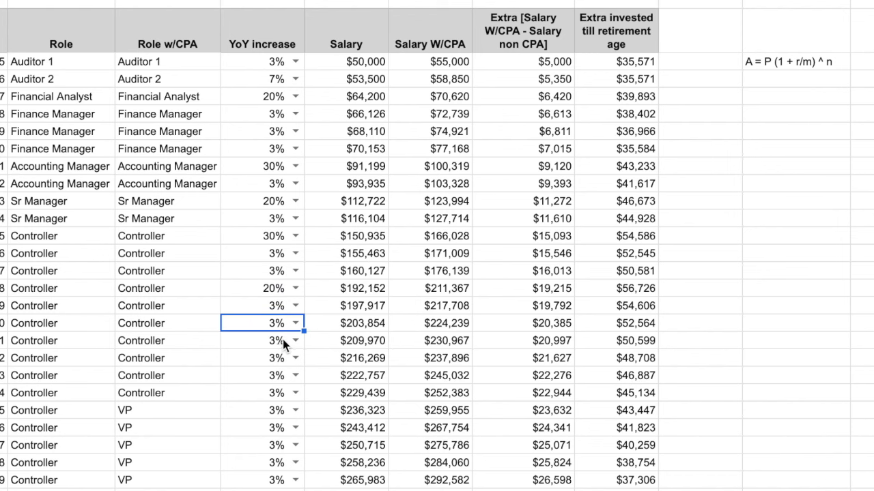
click(283, 341)
click(294, 340)
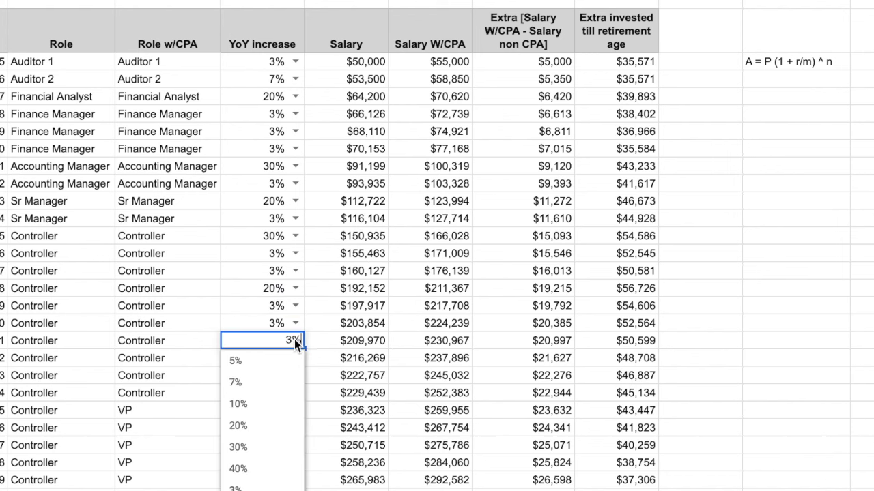
click(256, 428)
click(431, 345)
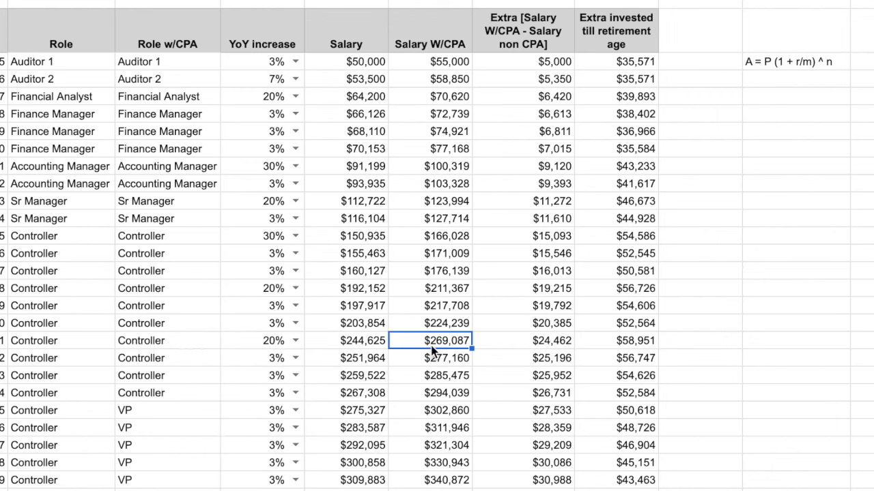
click(348, 340)
click(247, 346)
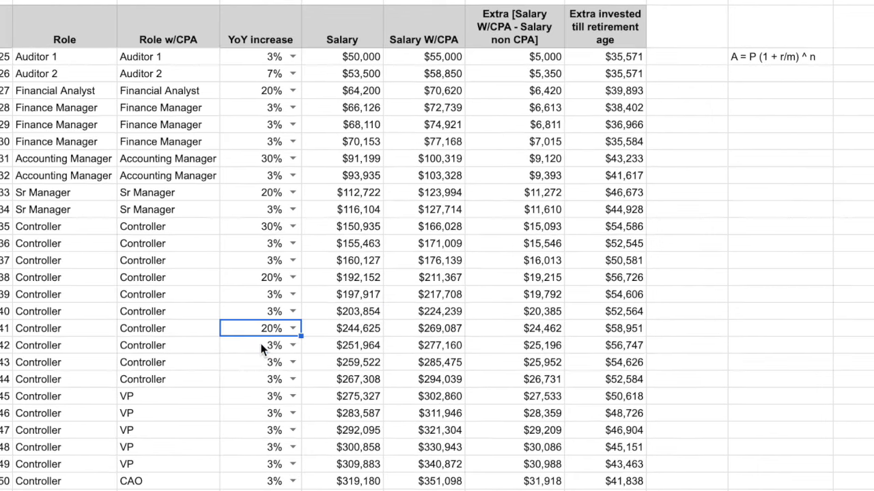
click(254, 358)
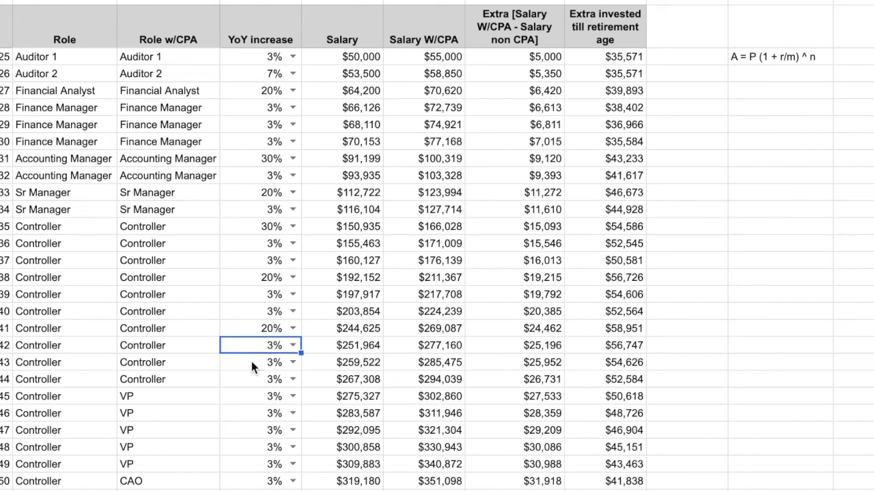
click(254, 363)
click(251, 380)
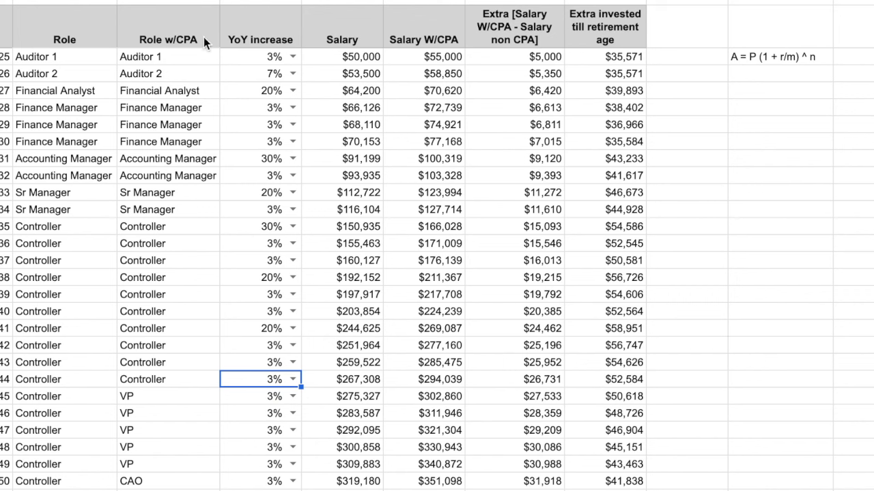
- Compare the Role and Role w/CPA entries for ages 43 to 50, from the VP promotion through the CAO promotion
click(116, 398)
click(162, 394)
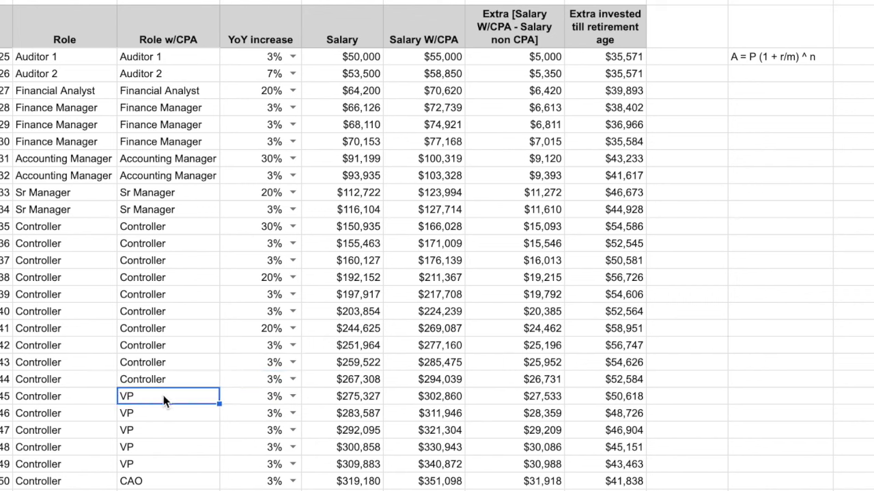
click(170, 484)
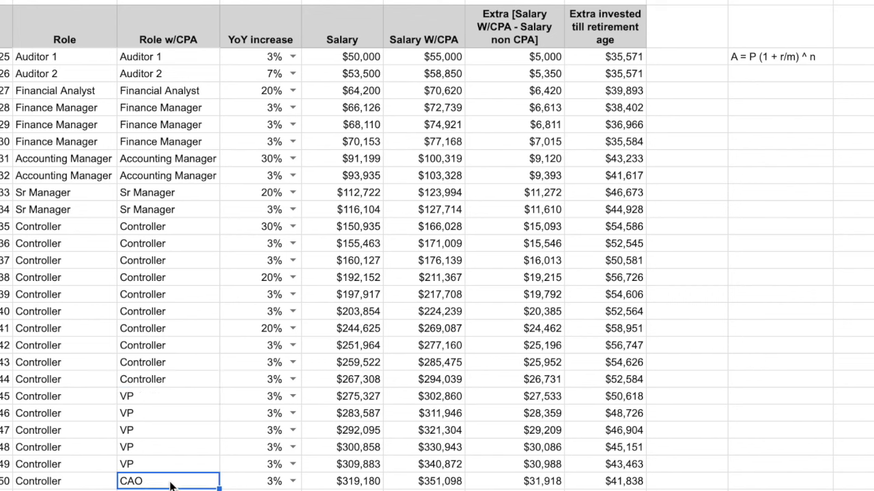
click(149, 397)
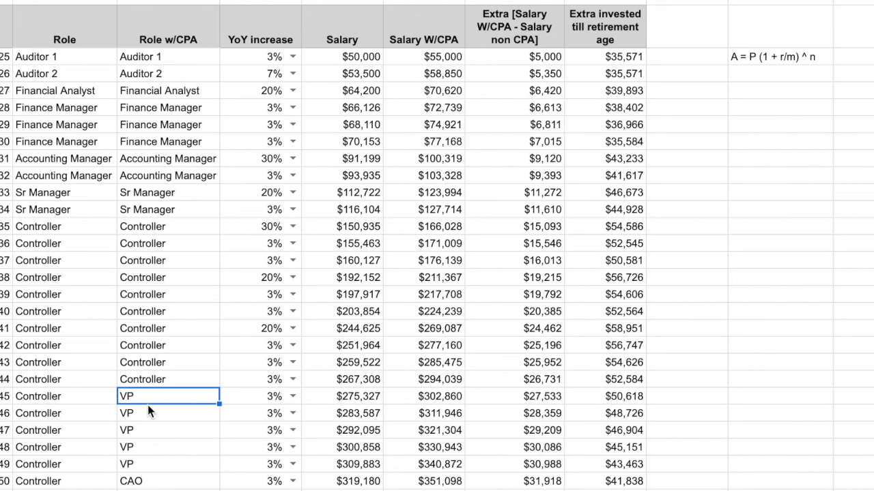
click(148, 416)
click(65, 401)
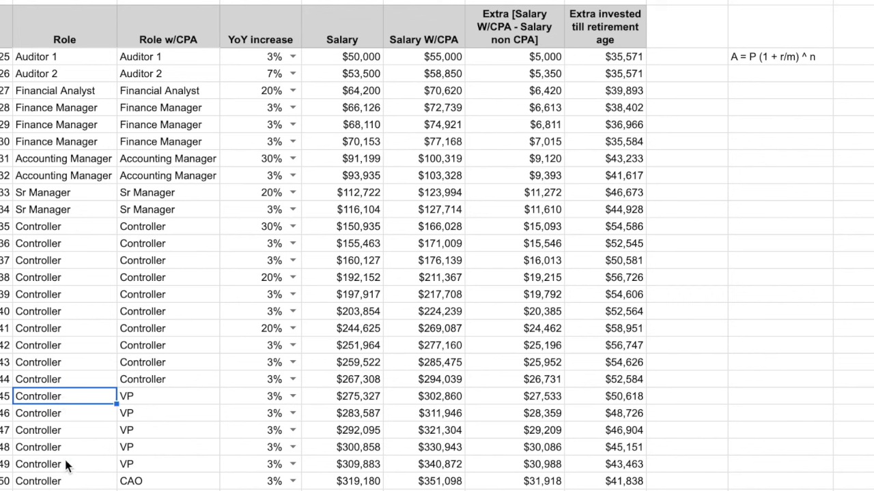
click(175, 372)
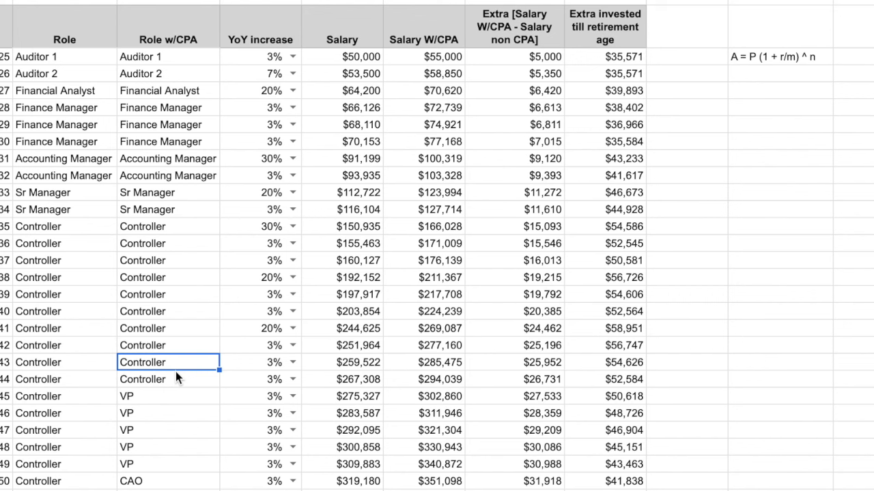
click(145, 396)
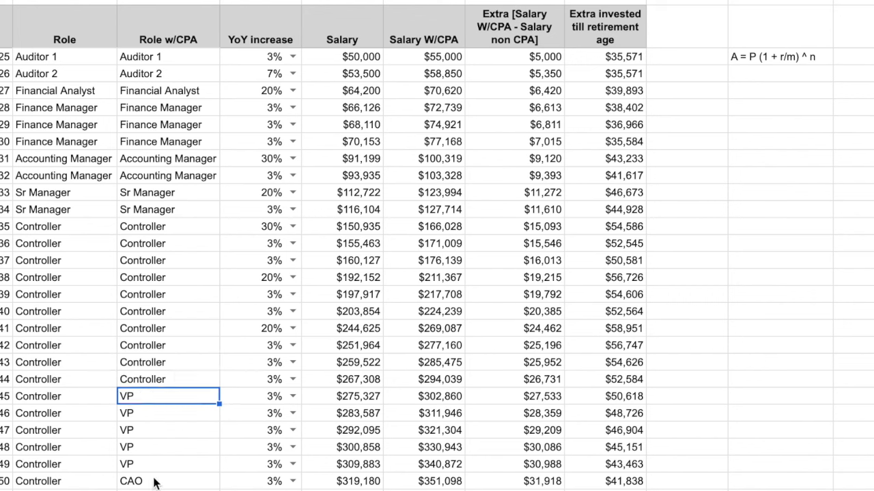
click(154, 480)
- Set the YoY increase to 40% for the age 45 row, where the CPA role becomes VP
click(161, 395)
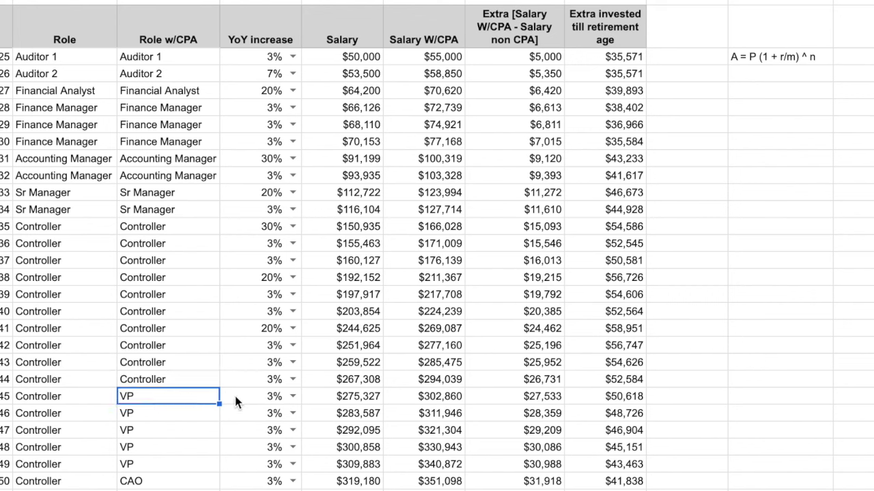
click(289, 396)
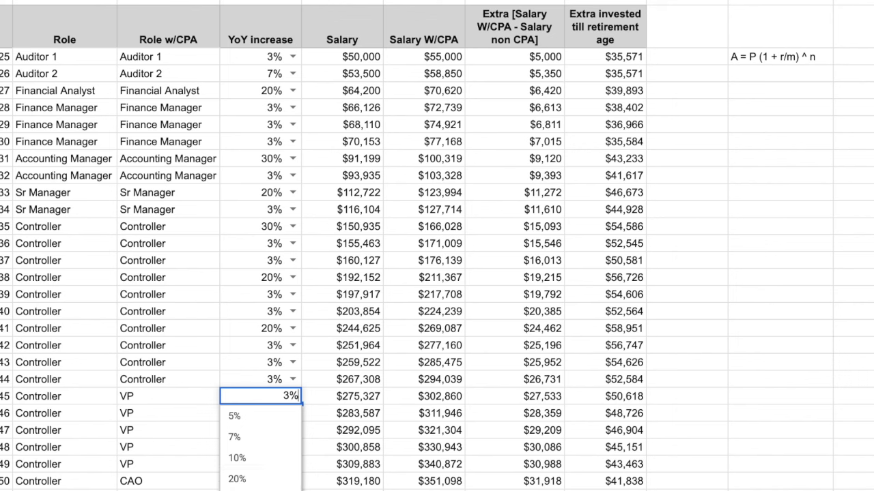
click(237, 490)
- Set the YoY increase to 40% for the age 50 row, where the CPA role becomes CAO
click(168, 471)
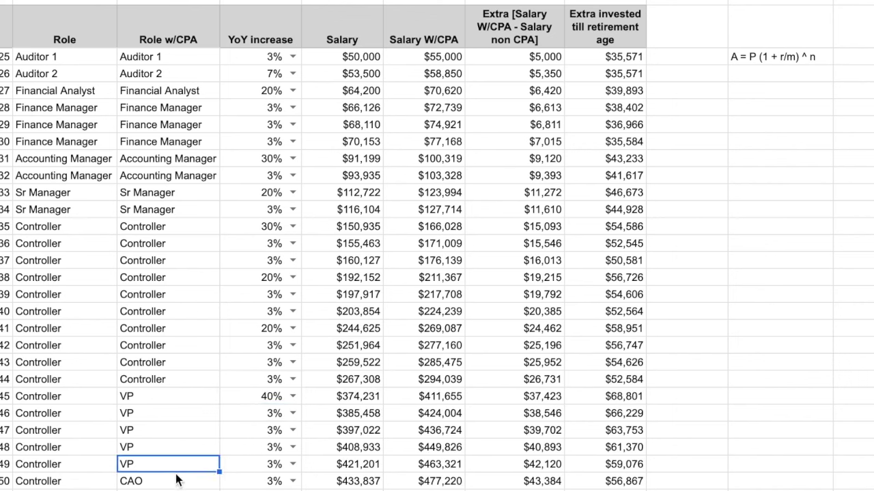
click(270, 482)
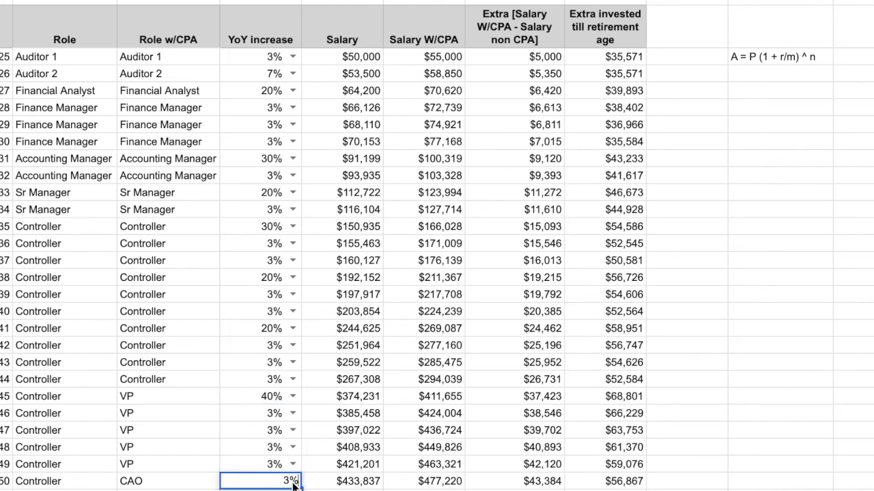
click(237, 490)
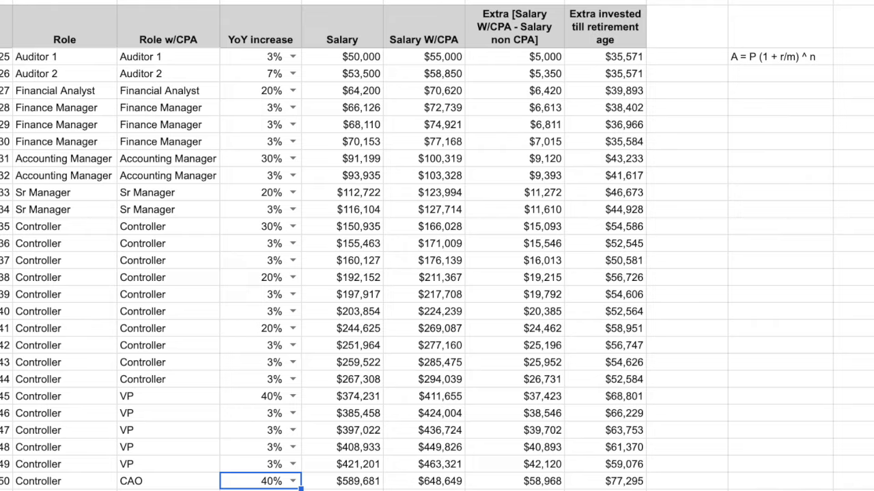
- Compare the age 50 row's roles, salaries and extra earnings, and check the total of the extra invested till retirement age
click(374, 483)
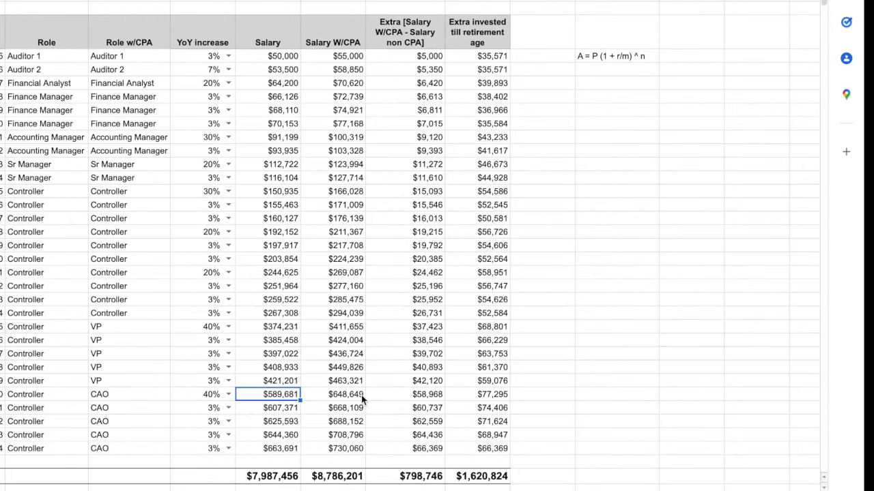
click(330, 396)
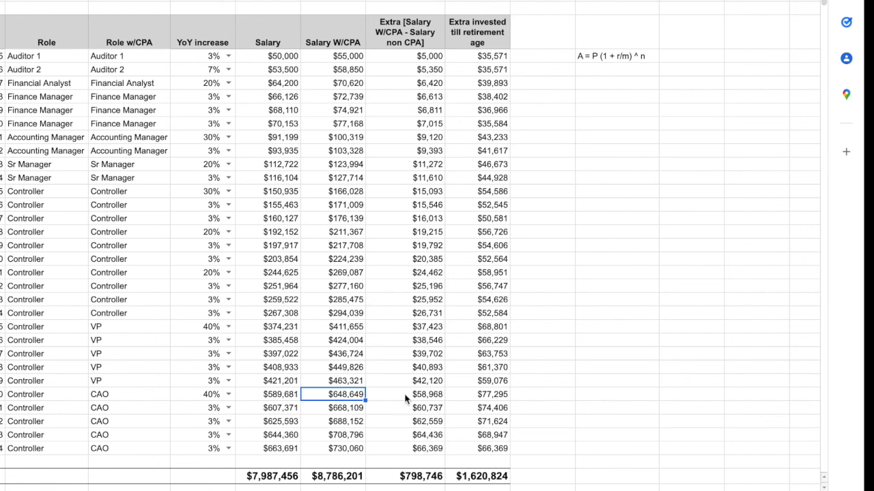
click(108, 396)
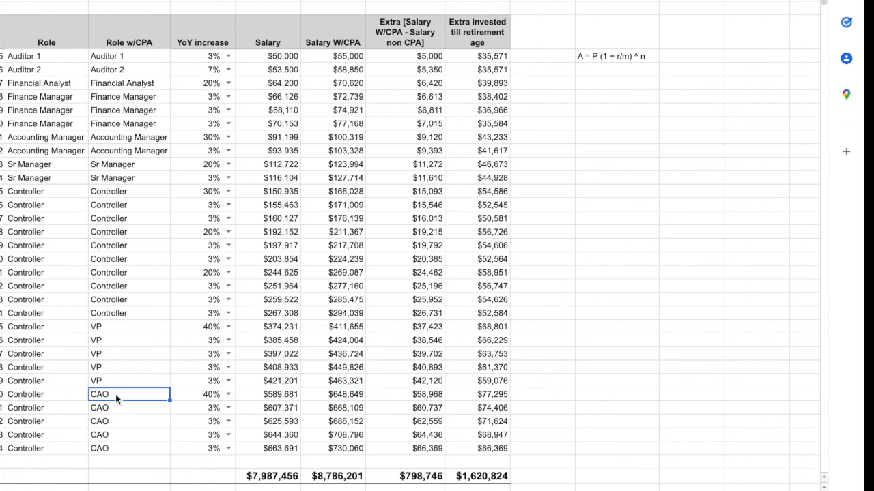
click(29, 398)
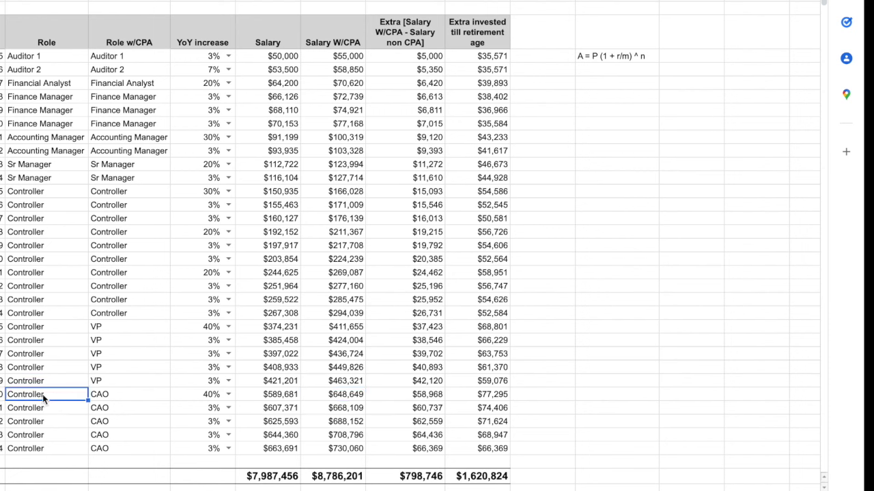
click(138, 397)
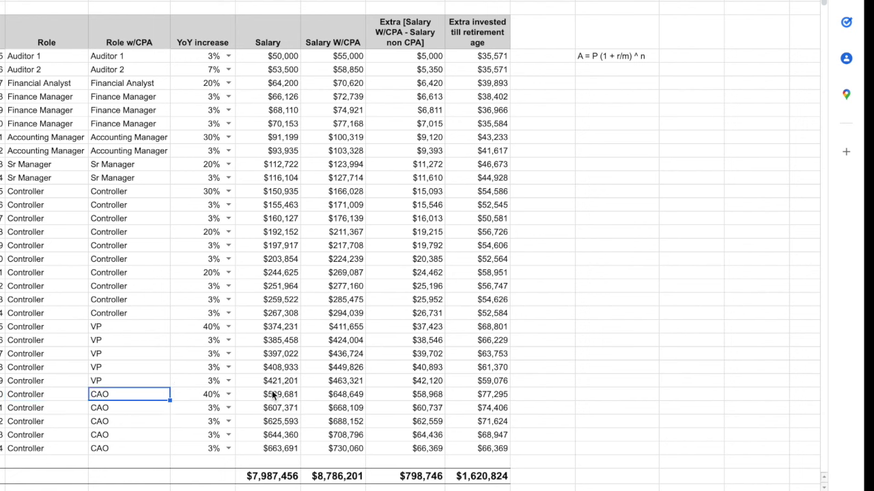
click(421, 395)
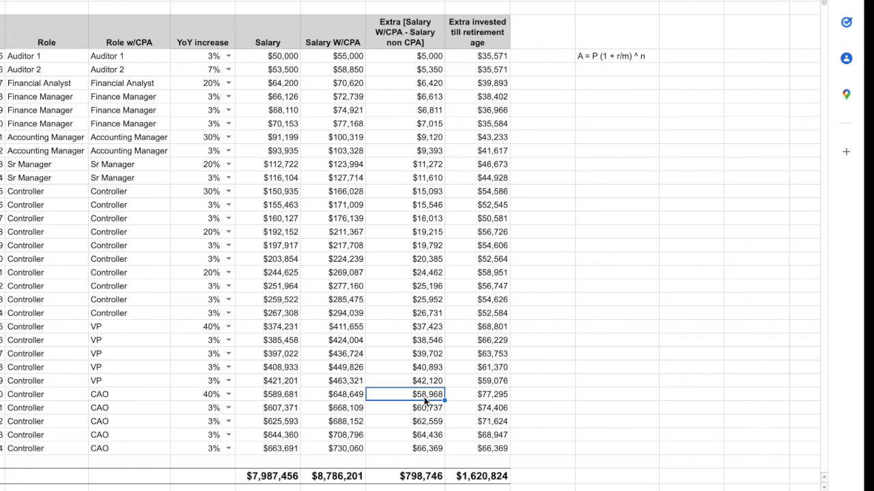
click(489, 480)
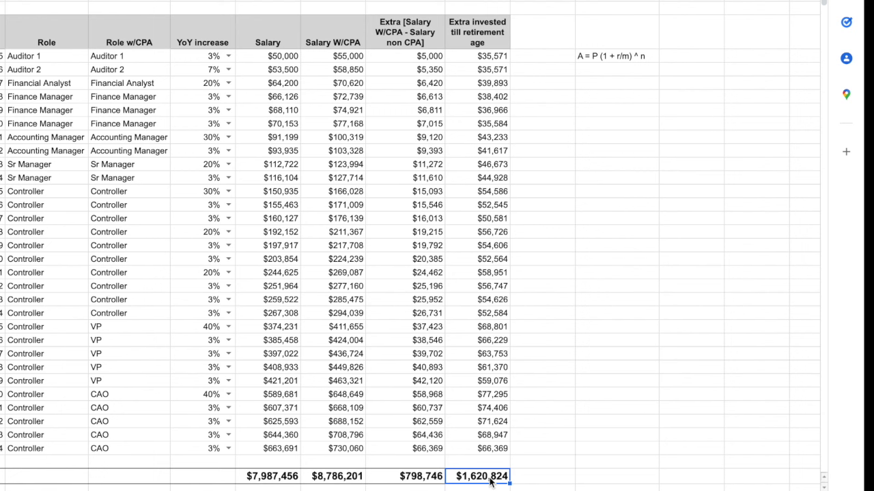
- Raise the annual investment return rate that drives the extra invested till retirement age column
click(474, 165)
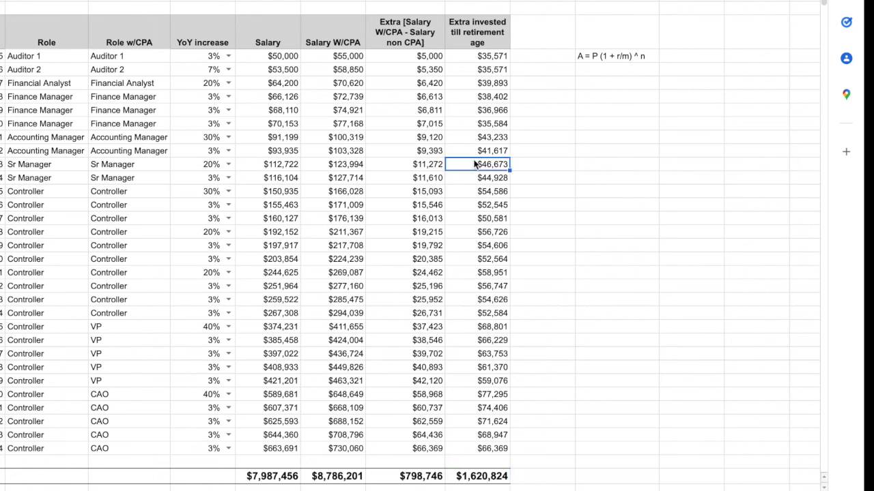
click(405, 124)
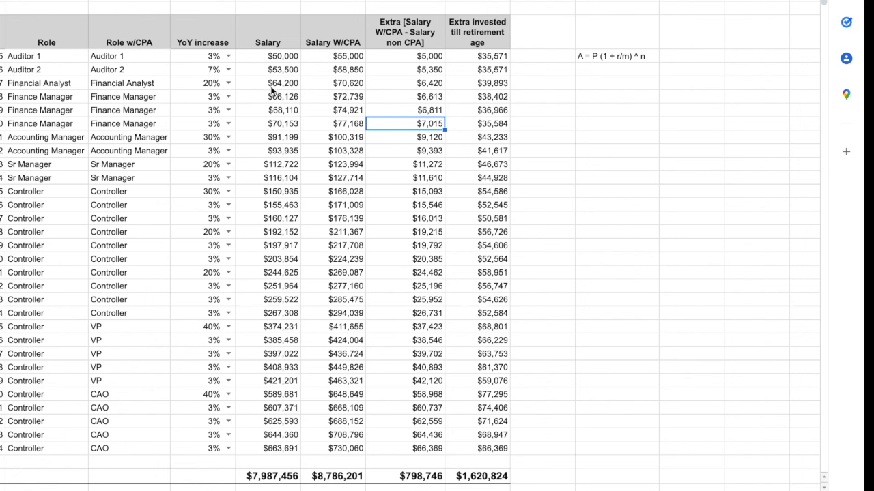
click(208, 3)
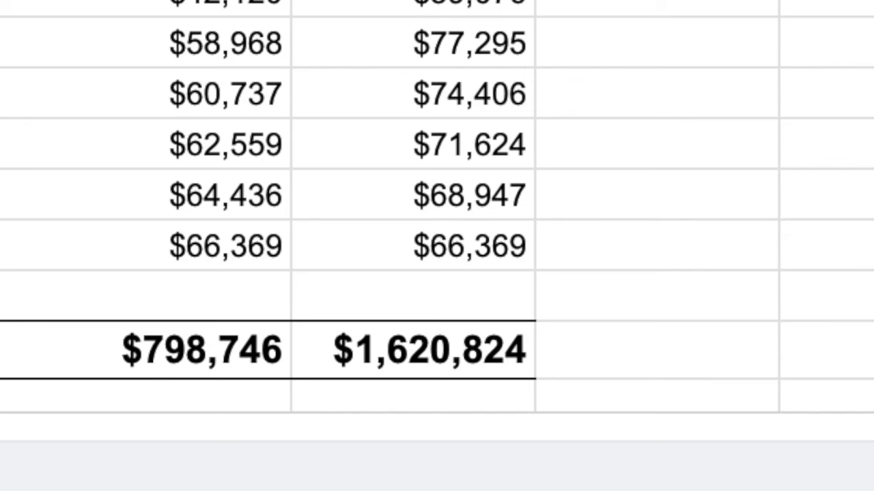
key(Return)
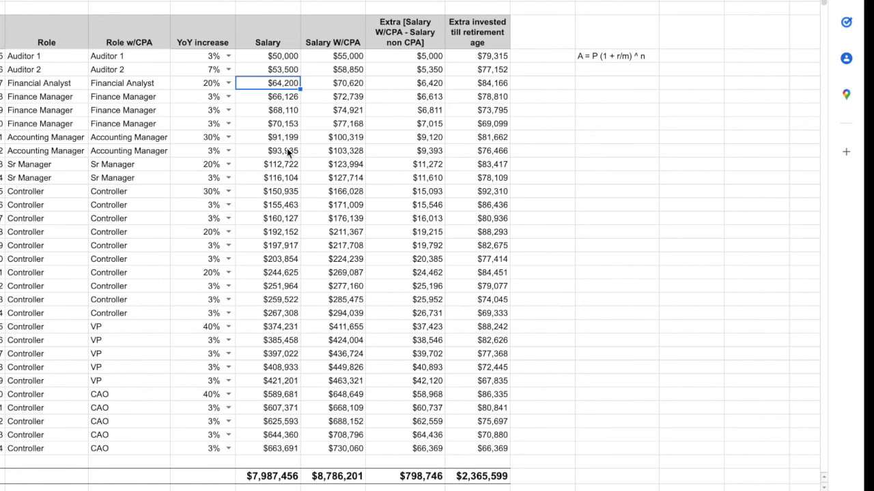
- Compare the Salary and Salary W/CPA amounts in the early-career Auditor 2 and Finance Manager rows
click(346, 97)
click(331, 125)
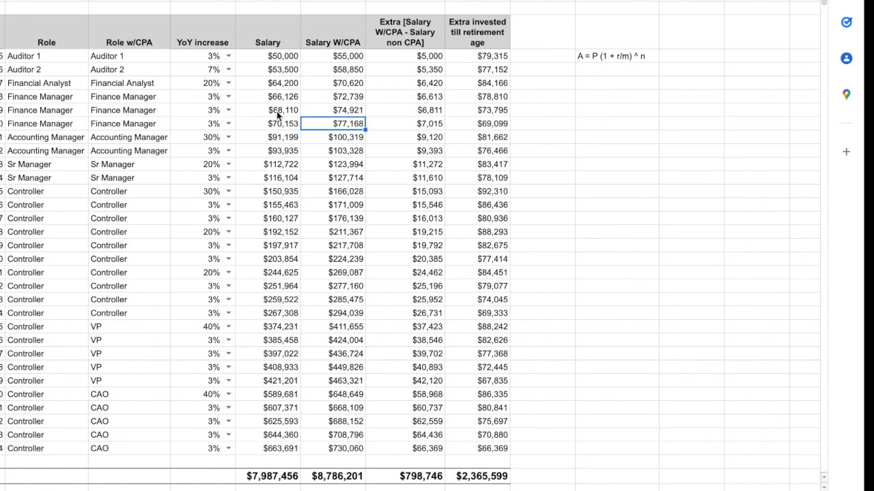
click(276, 111)
click(301, 71)
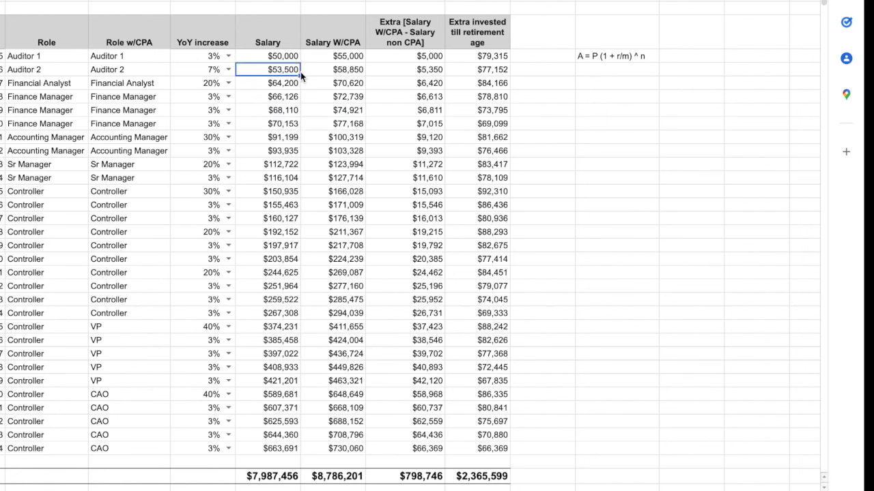
click(338, 72)
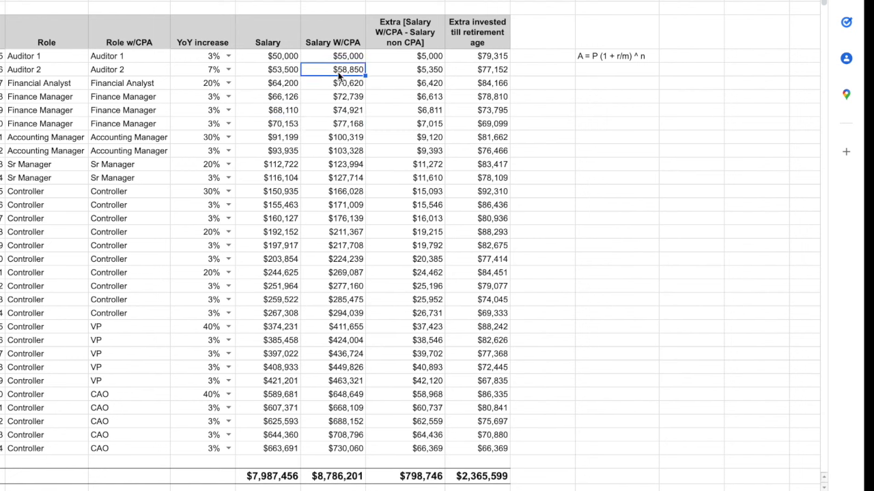